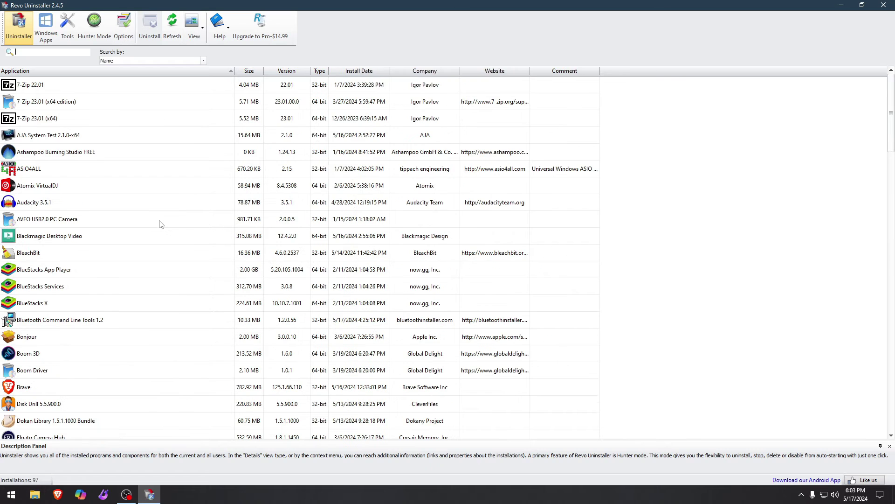
Scroll down the installed-programs list and select Win Movie Maker.
scroll(194, 227, "down", 5)
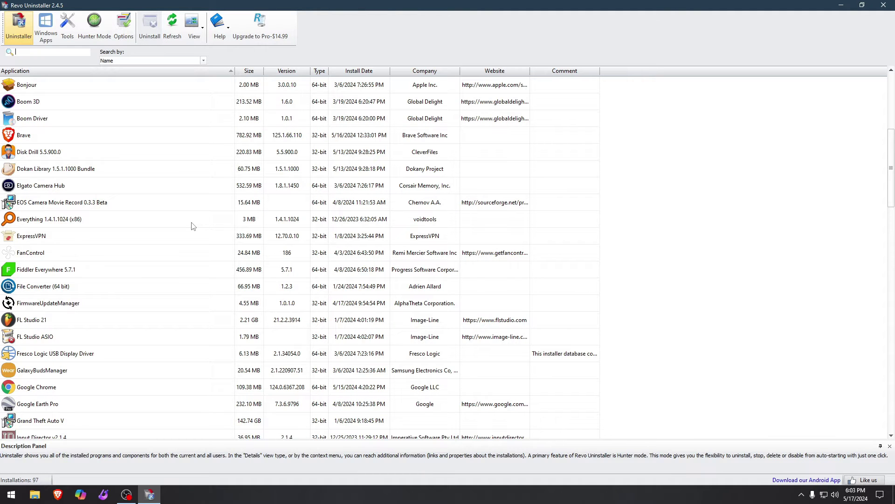
scroll(194, 227, "down", 3)
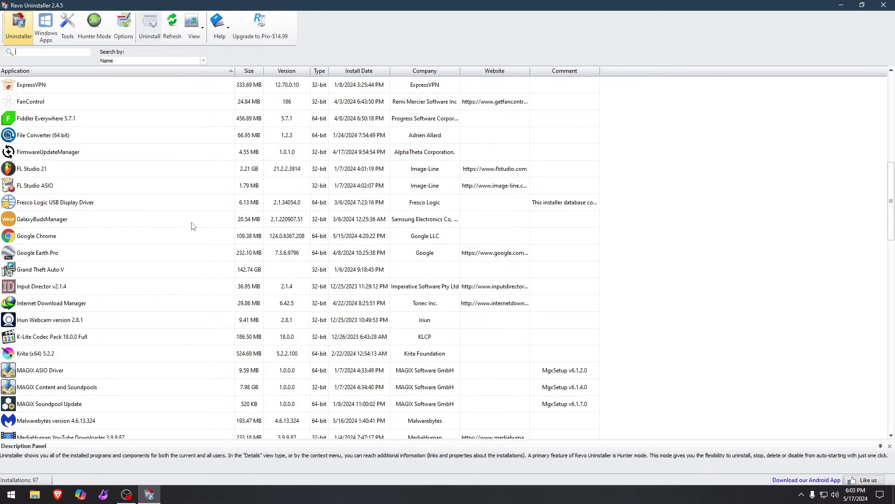
scroll(193, 226, "down", 3)
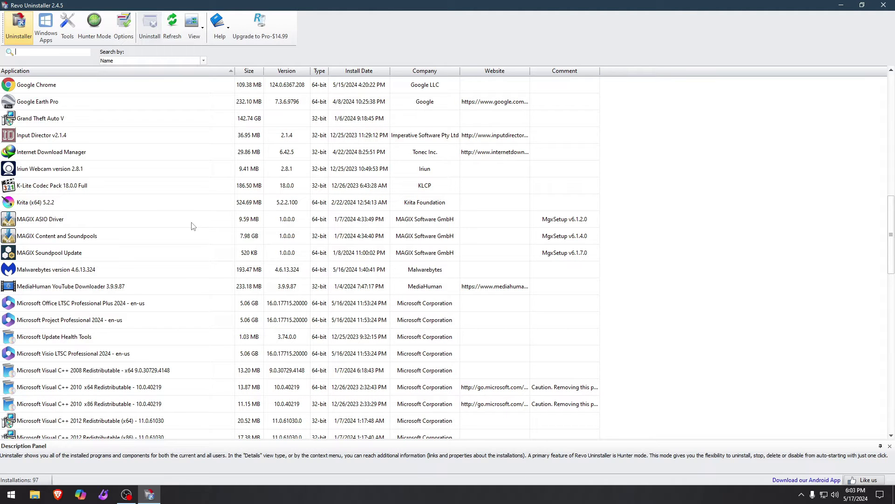
scroll(194, 226, "down", 7)
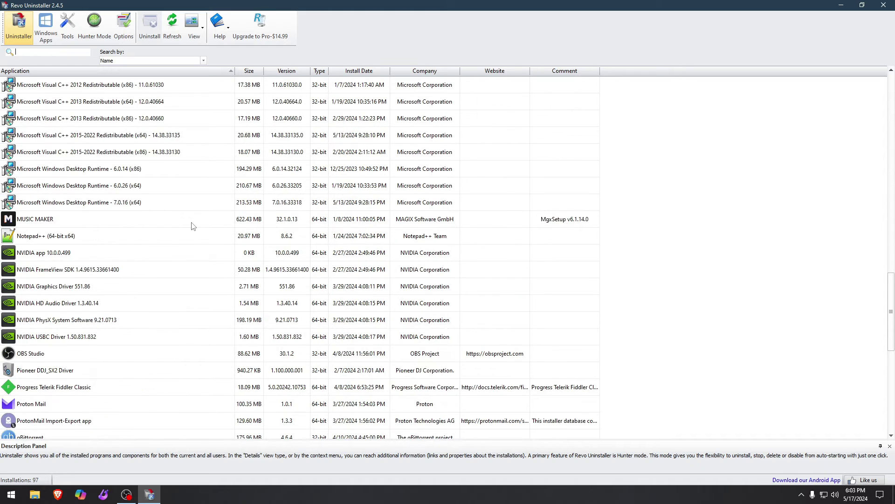
scroll(193, 226, "down", 5)
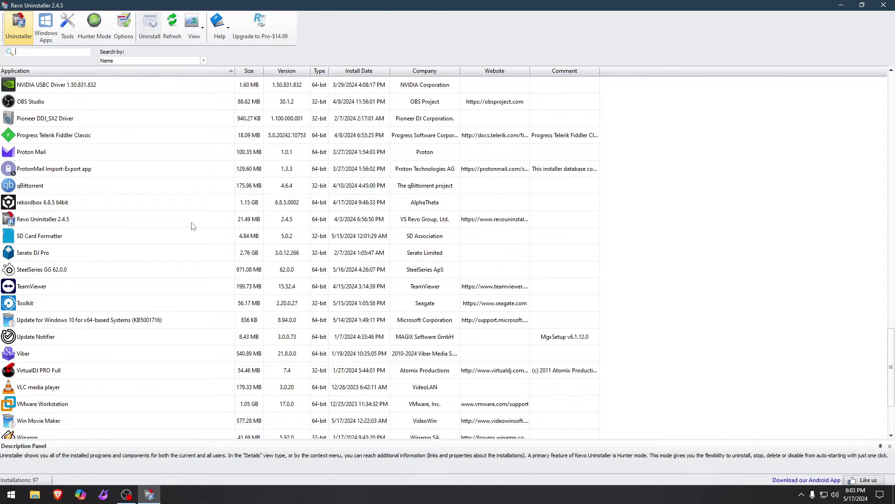
scroll(194, 226, "down", 3)
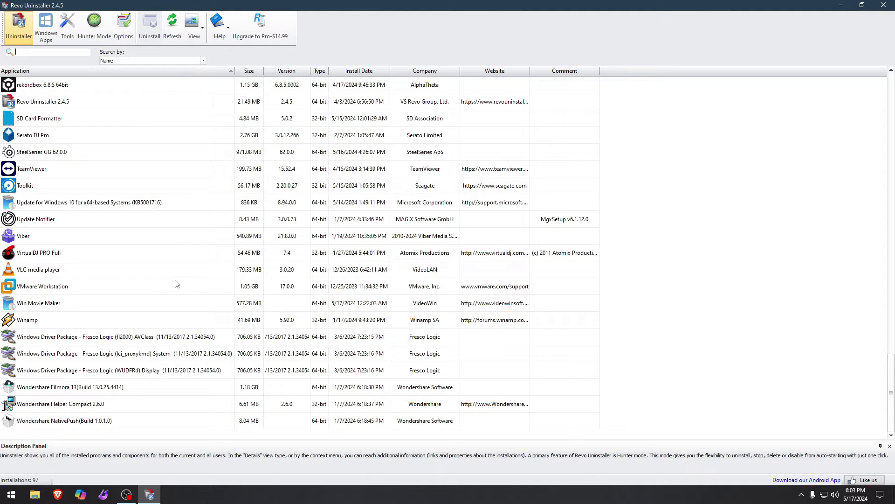
left_click(95, 308)
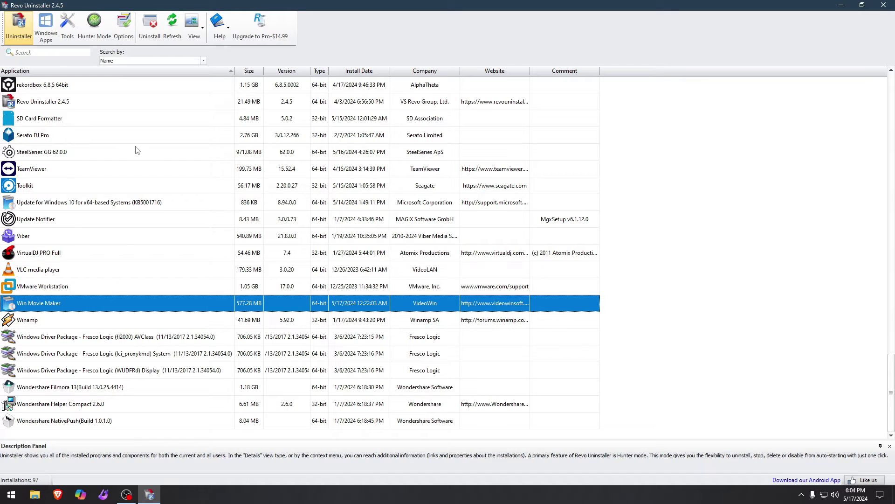
Uninstall Win Movie Maker without a system restore point, running its own uninstaller.
left_click(157, 37)
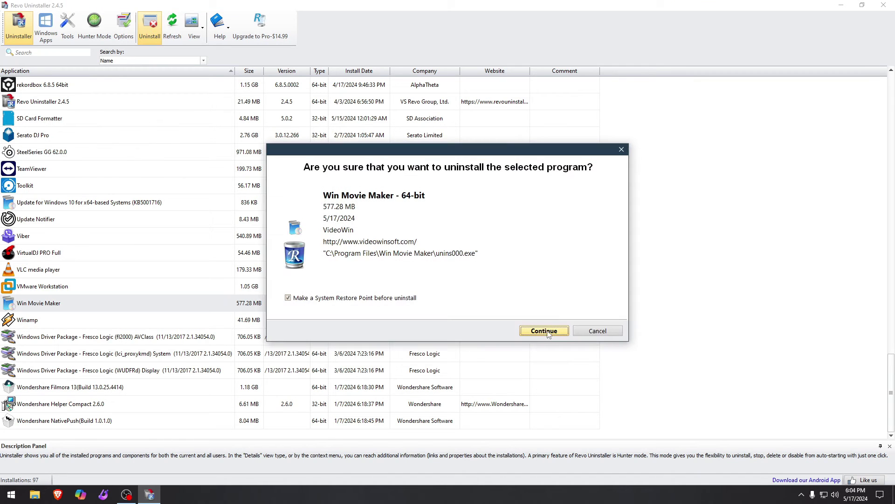
left_click(331, 301)
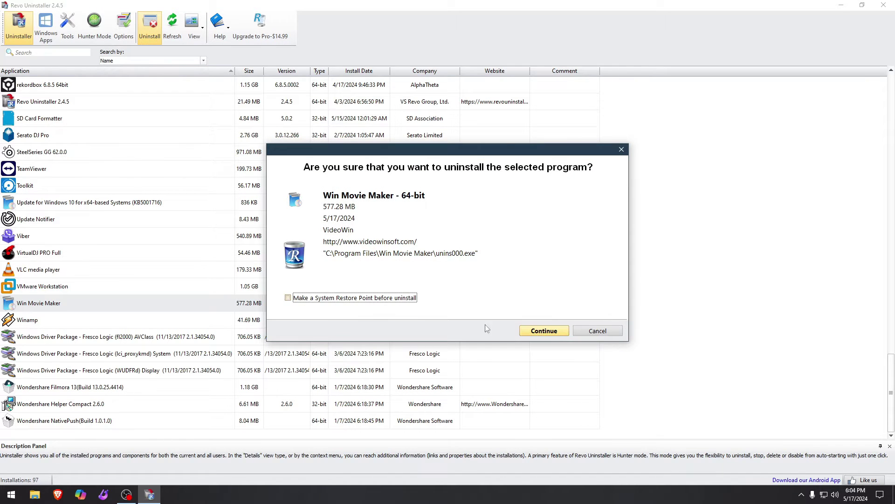
left_click(542, 331)
left_click(477, 281)
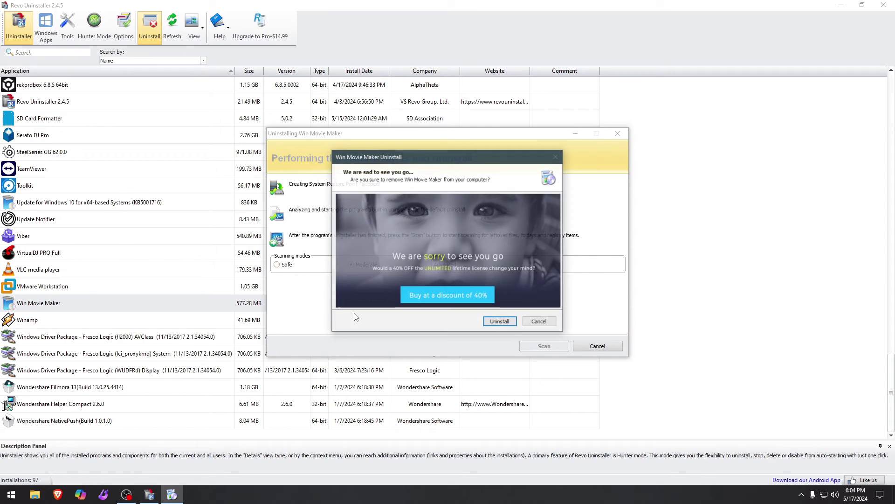
left_click(499, 322)
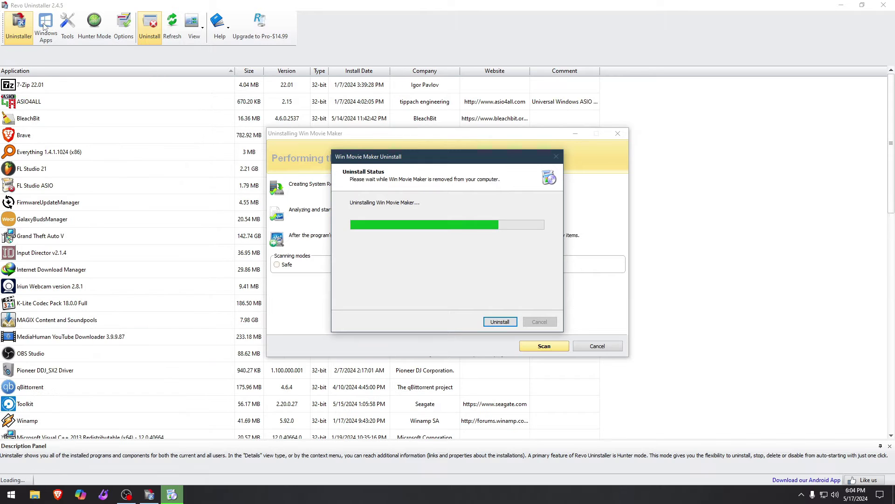
Dismiss the success message, scan for leftovers, and tick the four MuiCache entries.
left_click(512, 281)
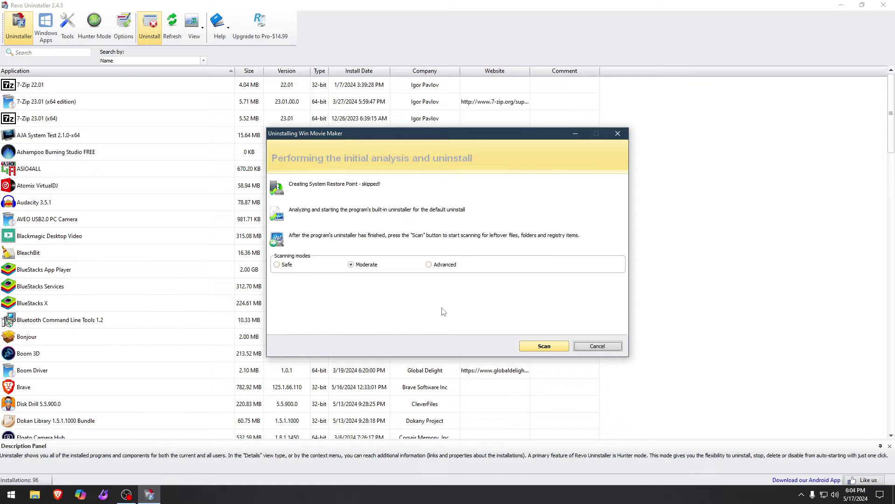
left_click(546, 346)
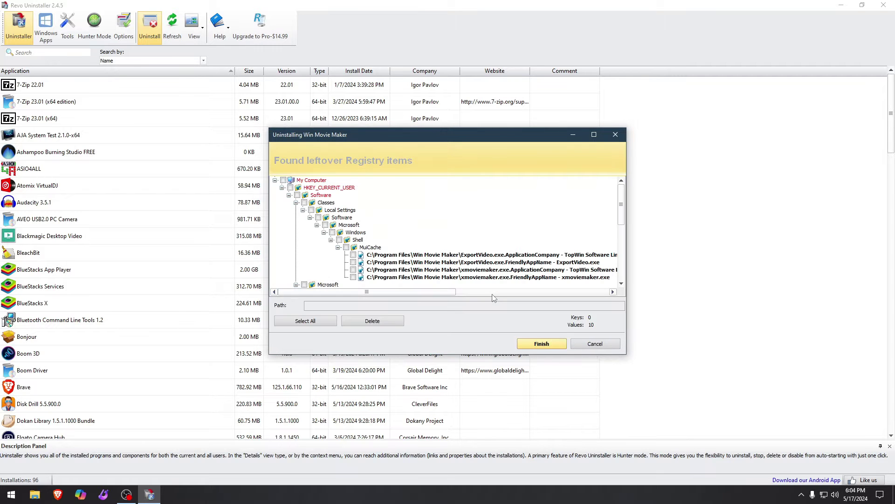
left_click(353, 255)
left_click(353, 262)
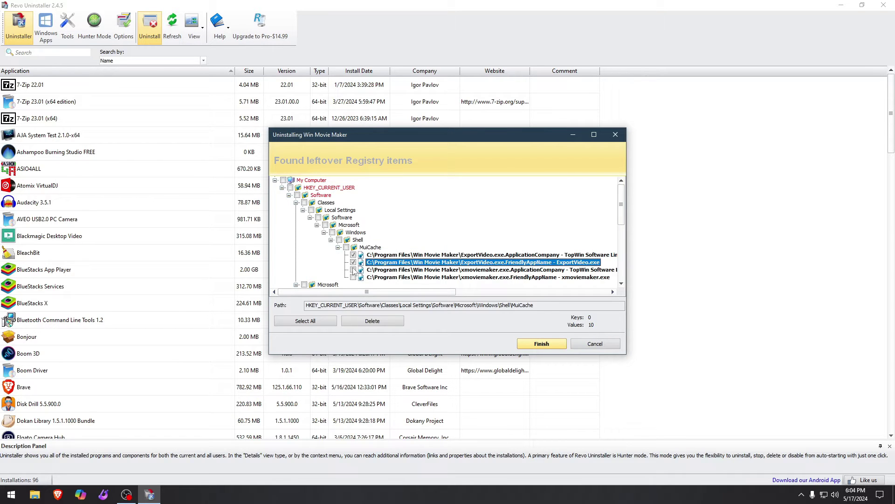
left_click(353, 270)
left_click(353, 277)
Tick the file-association, Start Menu shortcut and four .exe compatibility leftovers, then delete them.
scroll(355, 279, "down", 5)
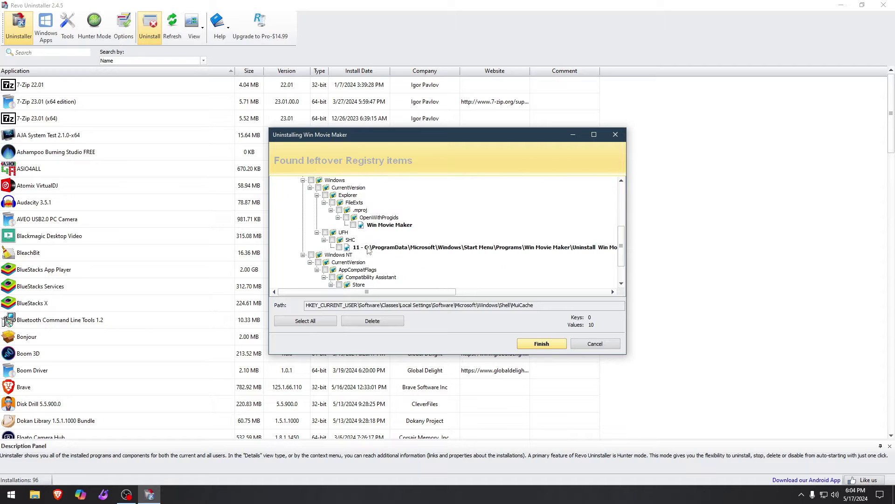
left_click(353, 225)
left_click(339, 247)
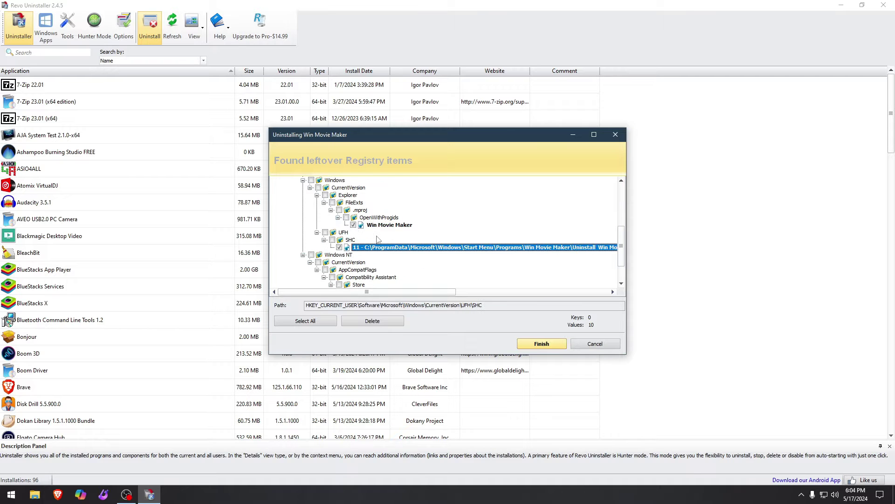
scroll(343, 252, "down", 2)
left_click(346, 254)
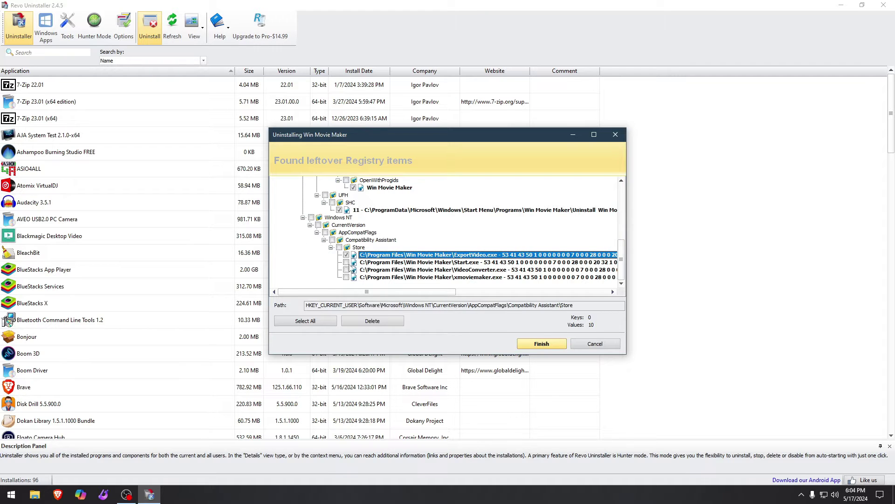
left_click(346, 262)
left_click(346, 270)
left_click(346, 277)
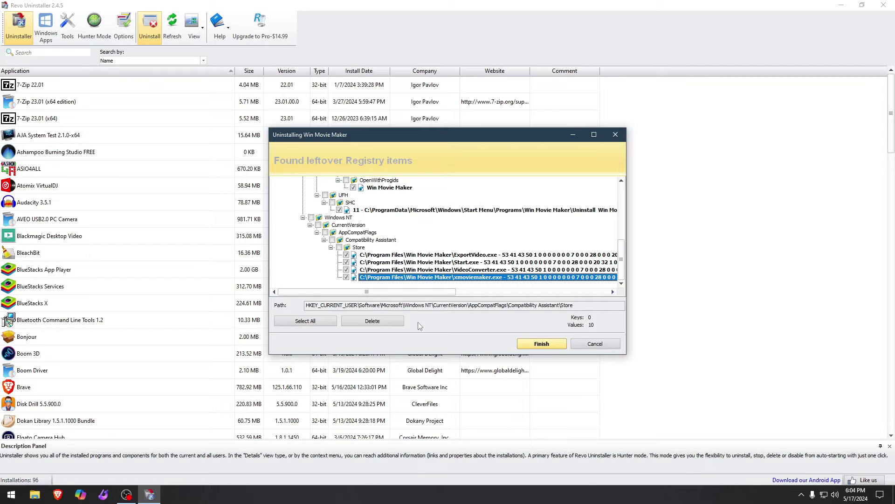
left_click(396, 322)
left_click(477, 268)
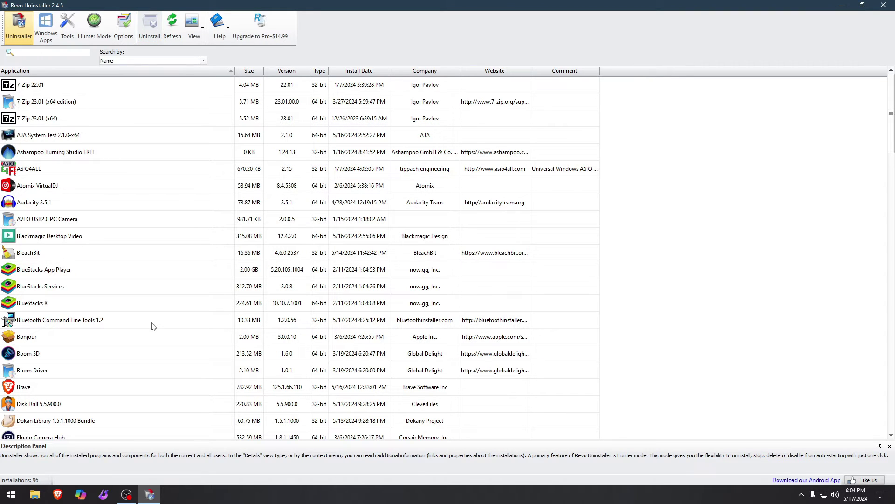
Switch to the Windows Apps list and select Phone Link.
left_click(49, 30)
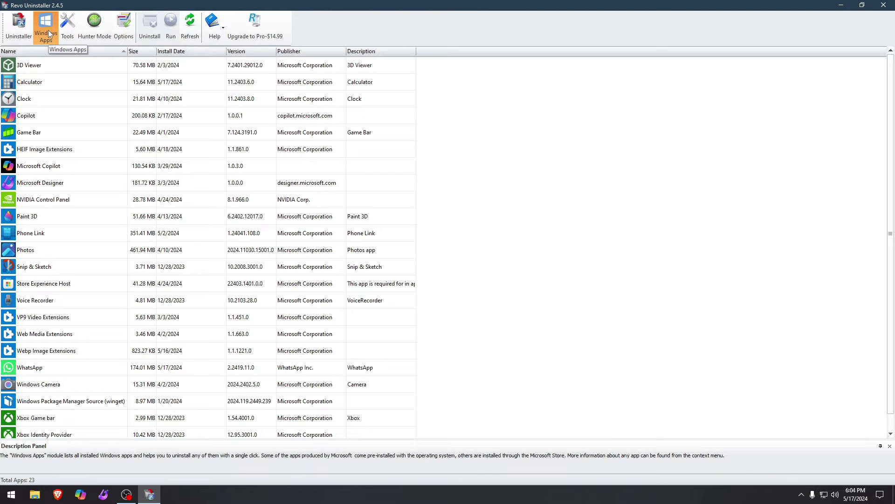
left_click(106, 236)
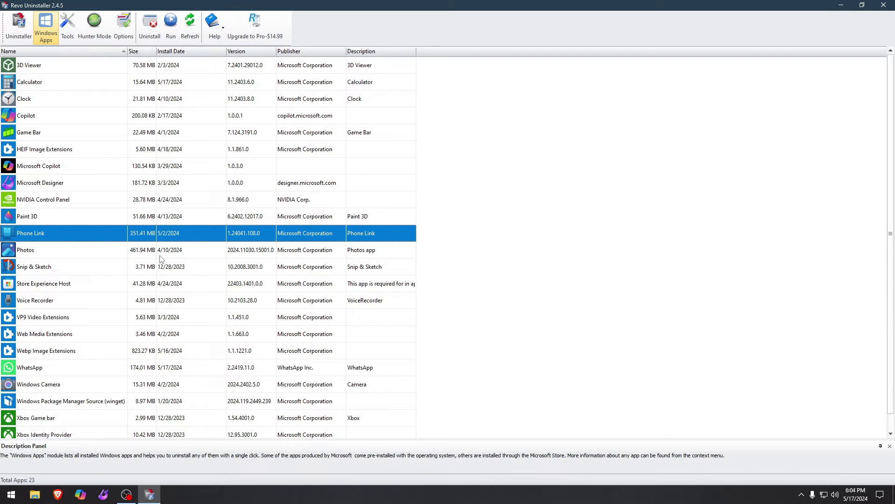
scroll(160, 259, "down", 1)
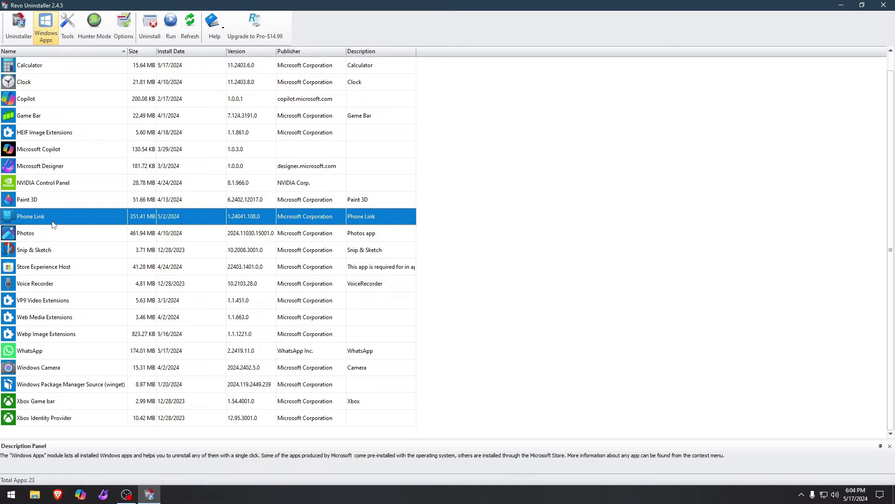
Start Phone Link's removal with no system restore point created.
left_click(150, 25)
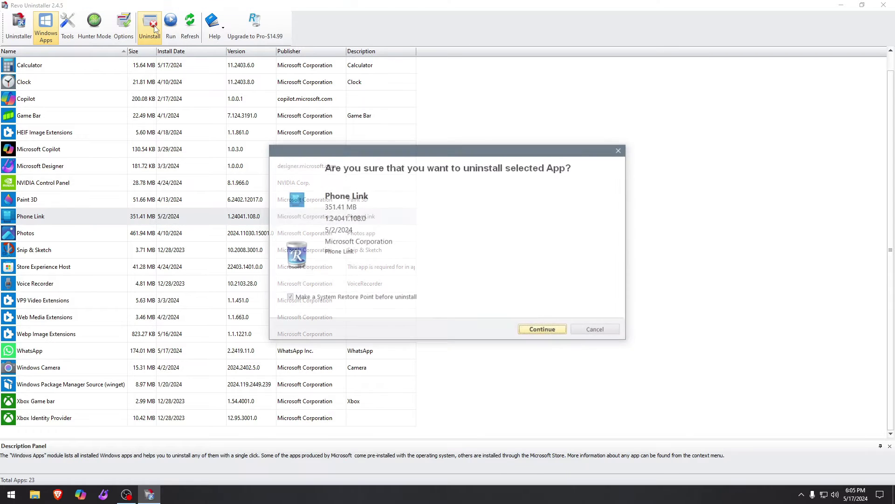
left_click(329, 299)
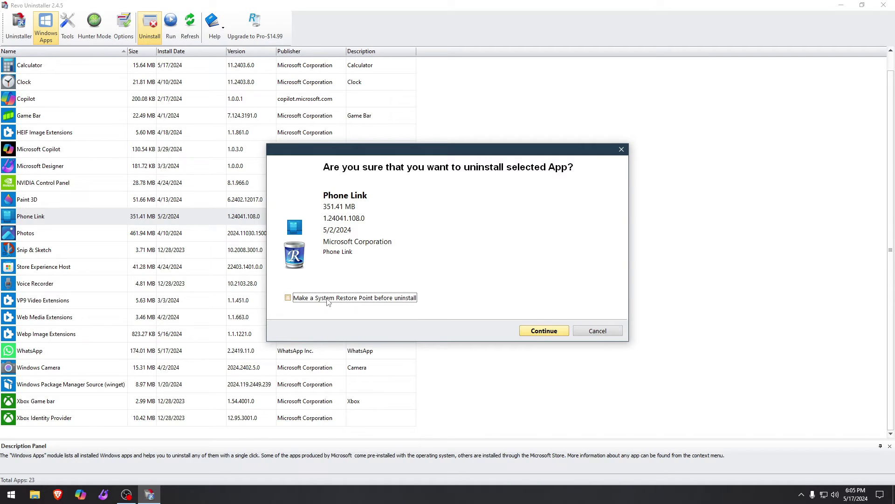
left_click(542, 332)
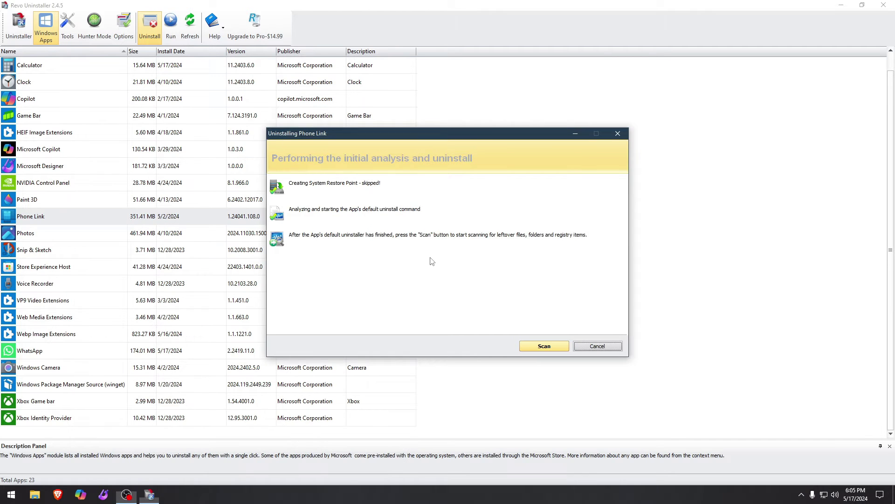
Scan for leftovers and tick the 1.24022.87.0, 1.24032.123.0 and UninstallTimes registry entries.
left_click(545, 345)
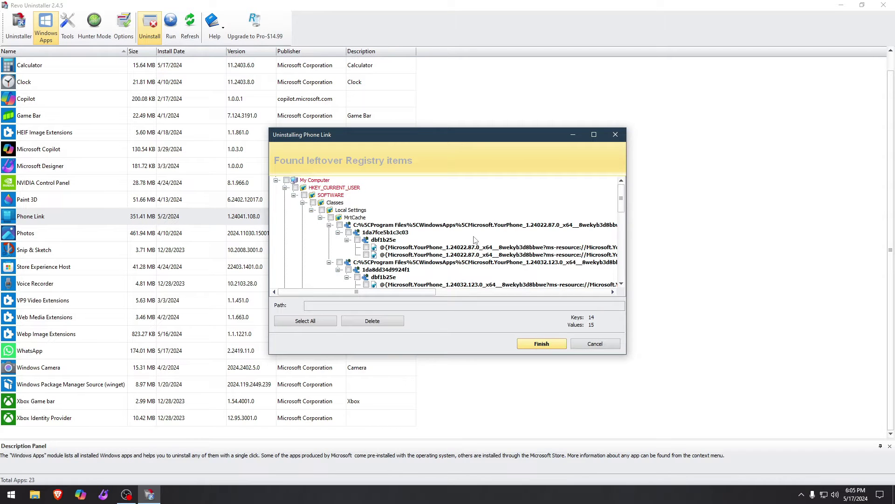
left_click(367, 247)
left_click(366, 255)
scroll(368, 259, "down", 3)
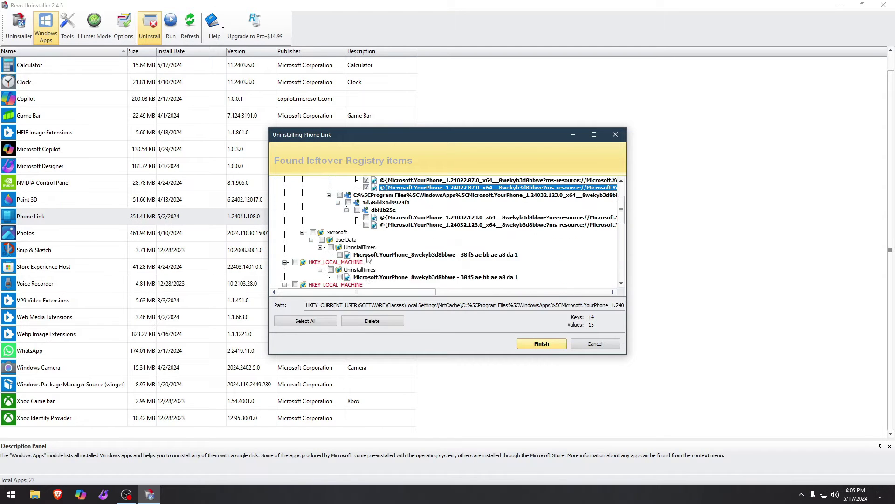
left_click(366, 217)
left_click(366, 224)
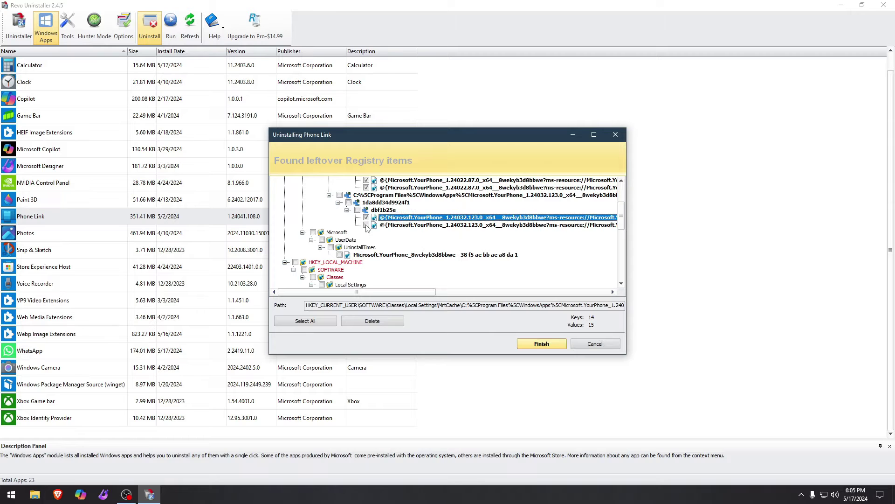
left_click(340, 256)
scroll(378, 248, "down", 6)
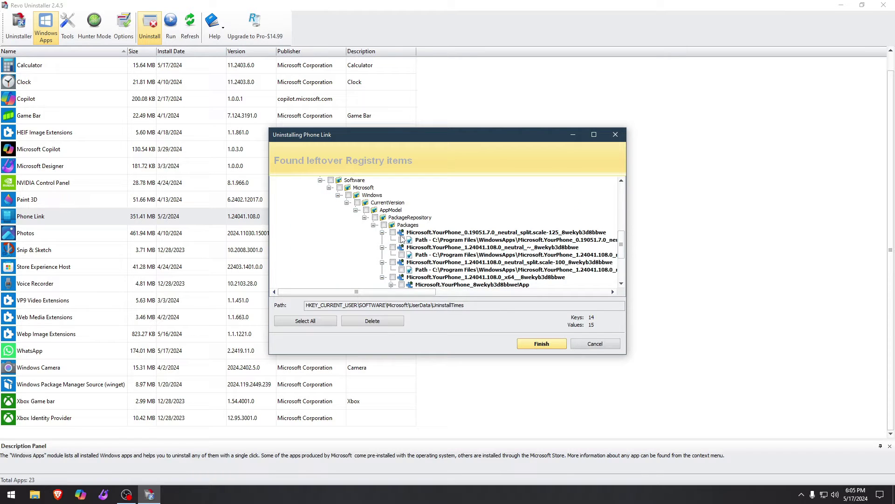
Tick the four YourPhone package keys, delete all checked leftovers, and finish the wizard.
left_click(393, 232)
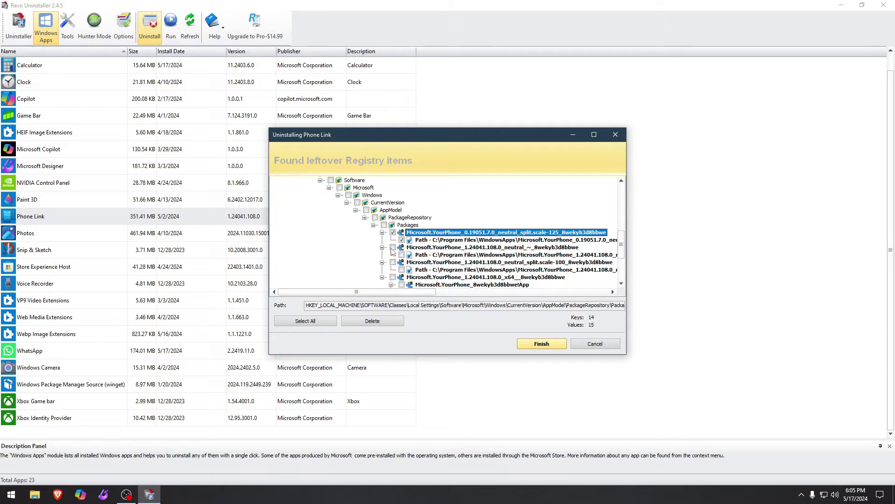
left_click(393, 247)
left_click(392, 262)
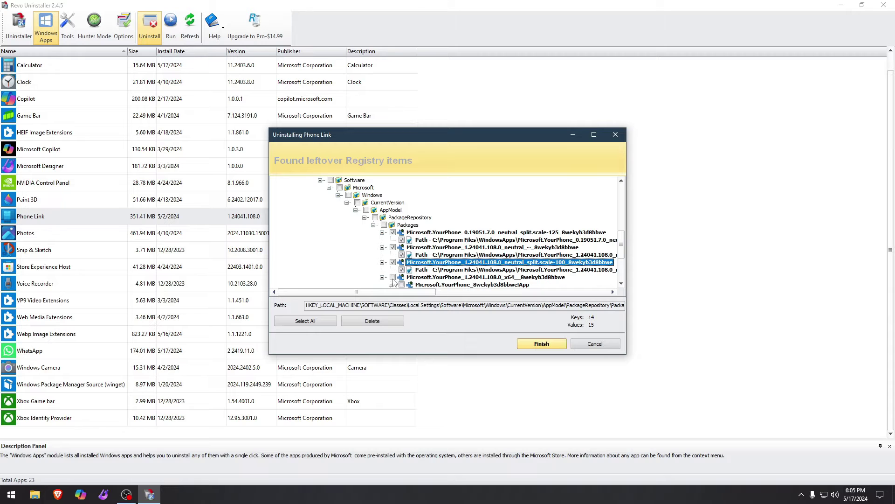
left_click(392, 277)
scroll(394, 261, "down", 4)
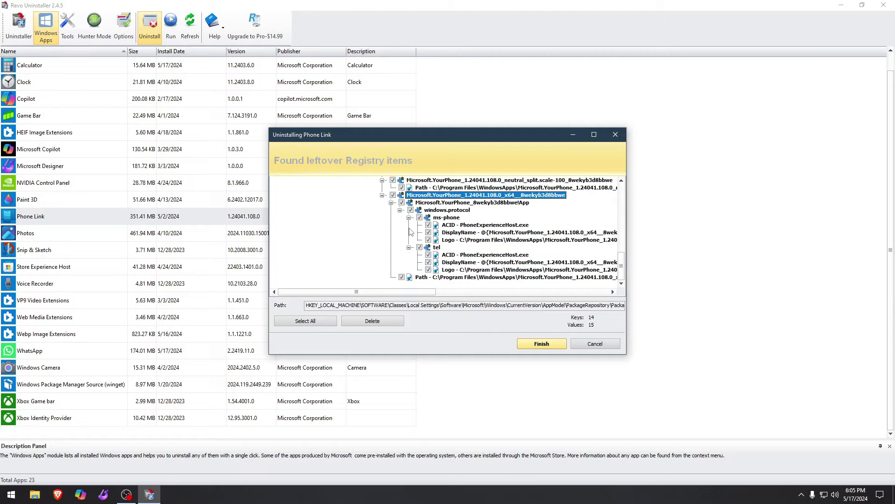
scroll(410, 232, "up", 10)
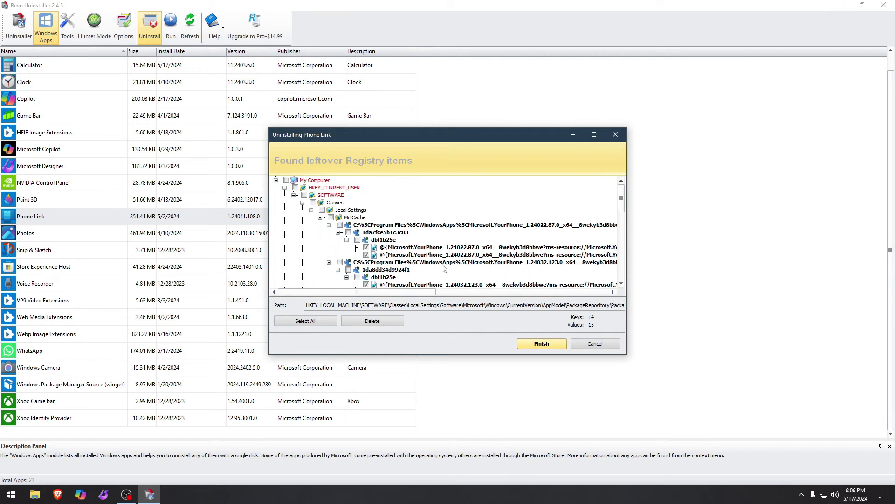
left_click(378, 323)
left_click(473, 266)
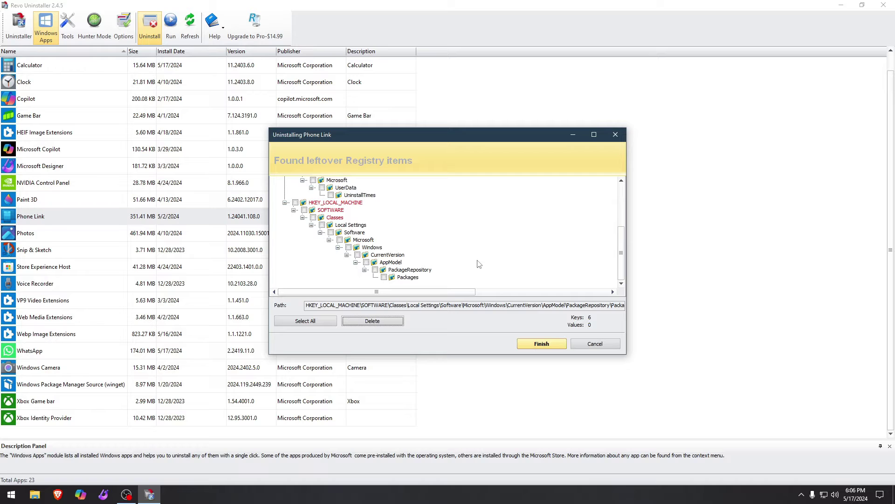
left_click(537, 344)
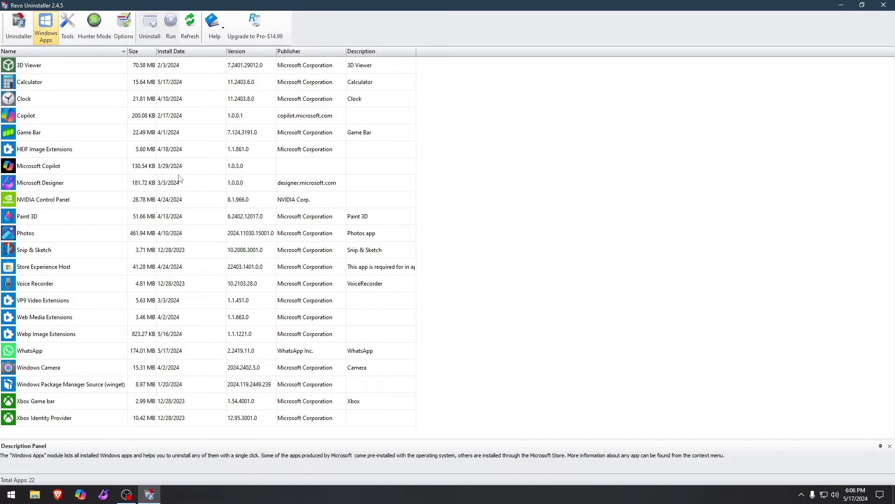
In Options, enable Show system updates on the Uninstaller page.
left_click(125, 26)
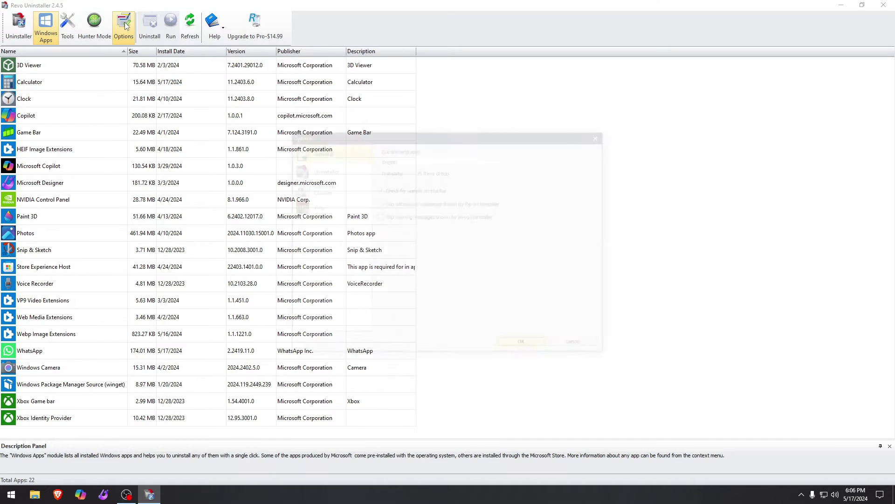
left_click(325, 170)
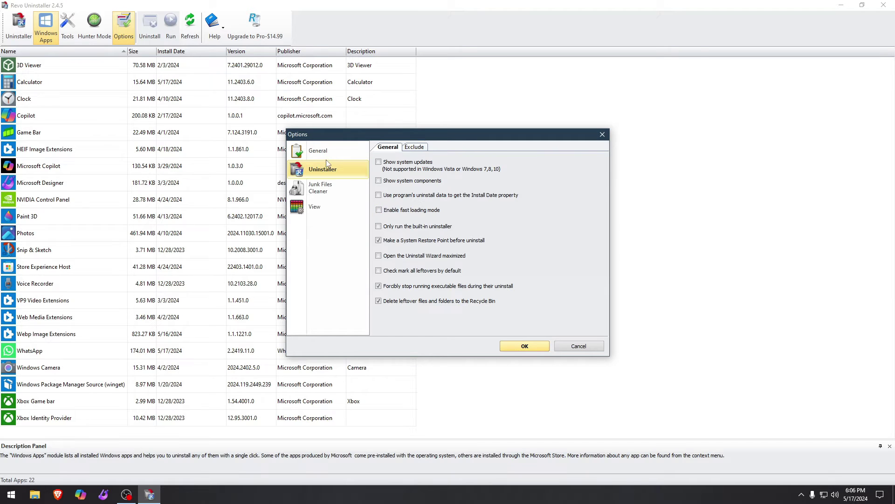
left_click(329, 153)
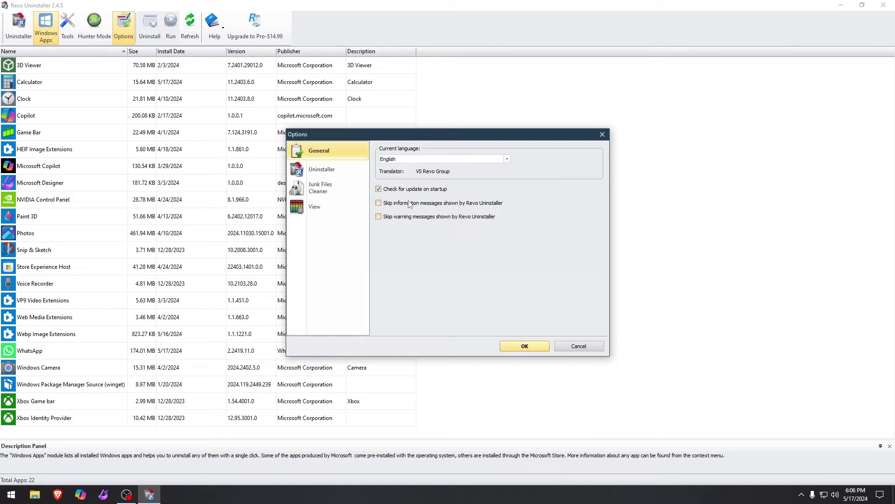
left_click(328, 171)
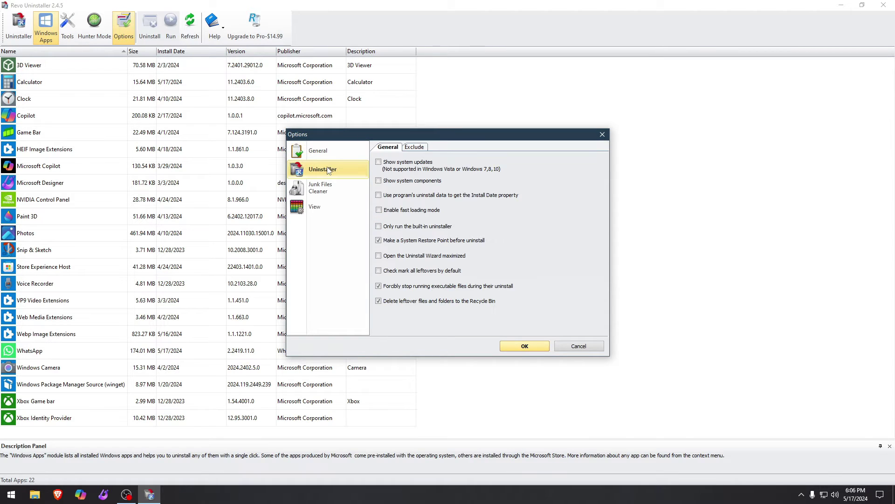
left_click(404, 163)
Untick Ignore files accessed in the last 24 hours for Junk Files Cleaner and save.
left_click(331, 192)
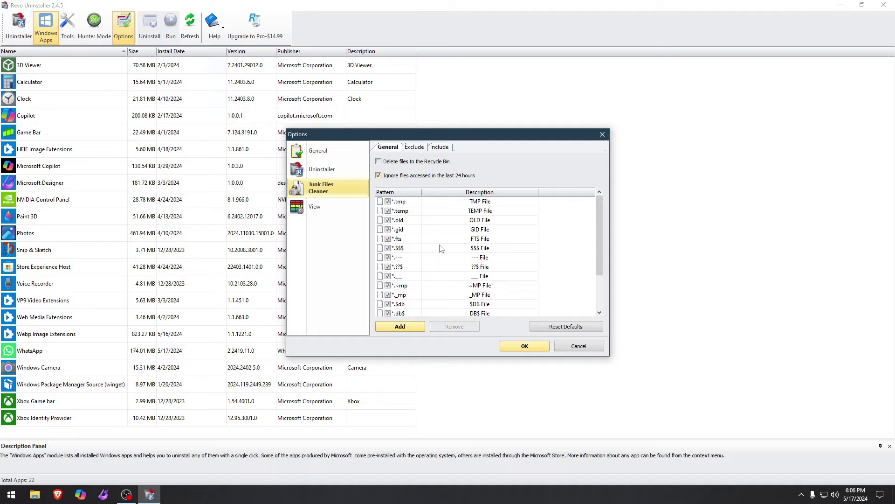
left_click(380, 176)
scroll(444, 254, "down", 3)
scroll(445, 256, "up", 3)
left_click(321, 206)
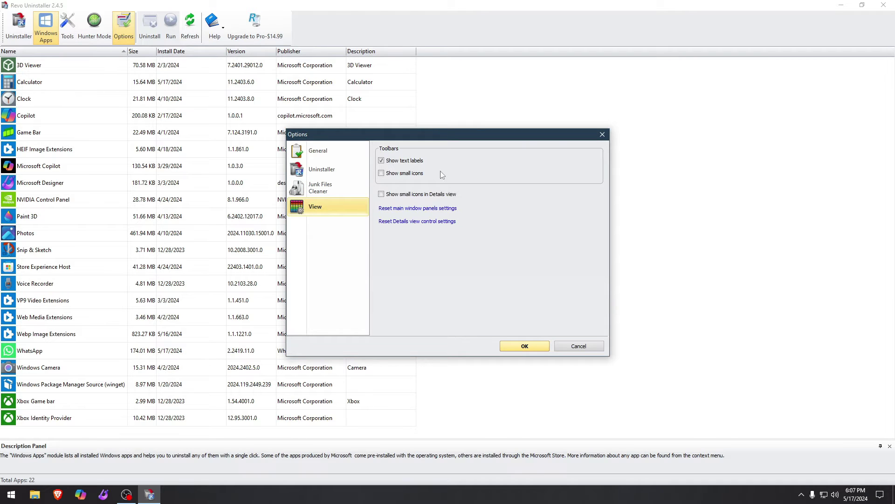
left_click(531, 348)
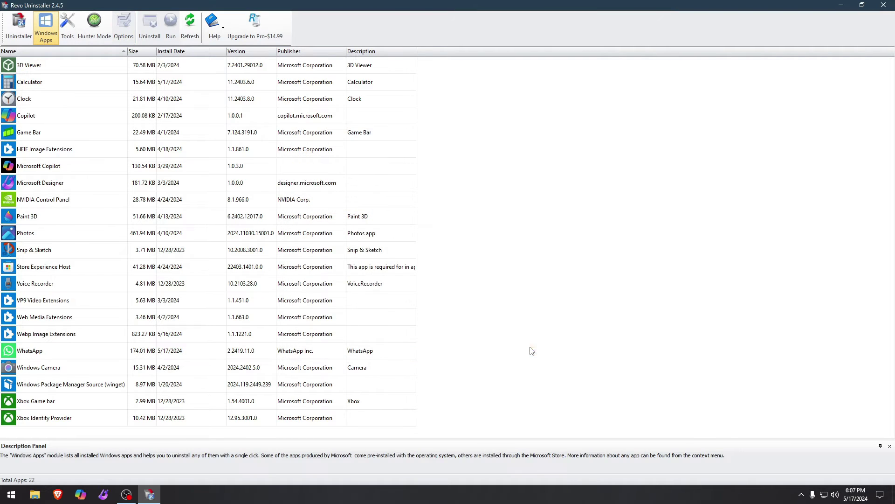
Open Tools and show Autorun Manager's list of 51 startup entries.
left_click(73, 26)
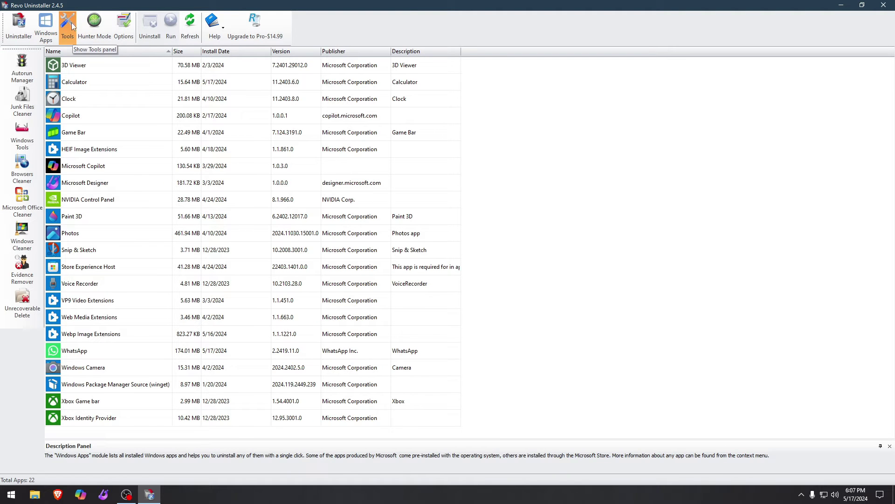
left_click(24, 68)
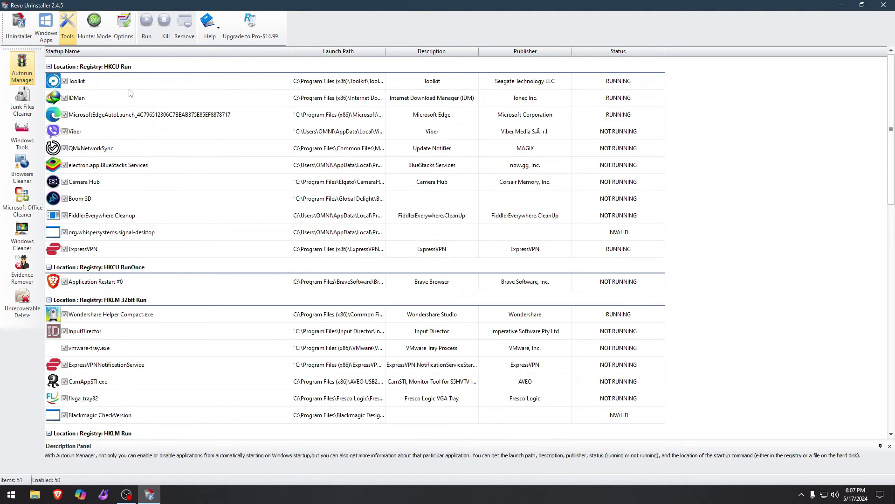
scroll(194, 226, "down", 10)
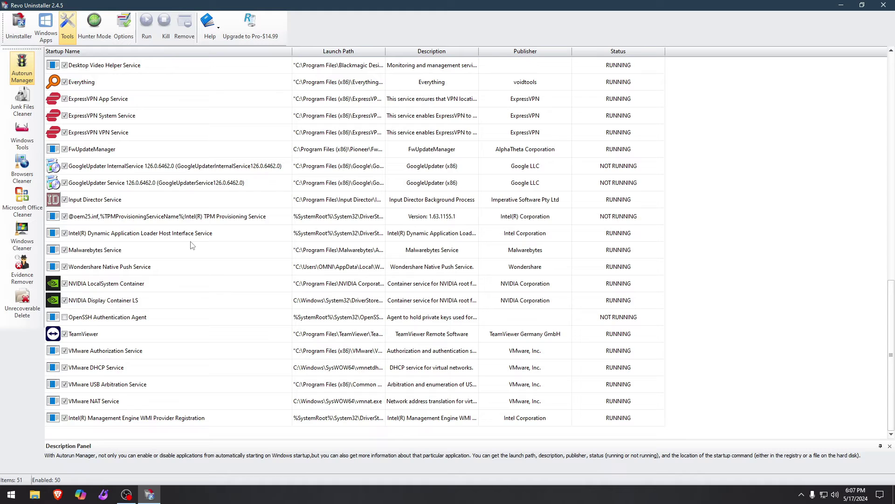
key("super")
type("startup")
key("Return")
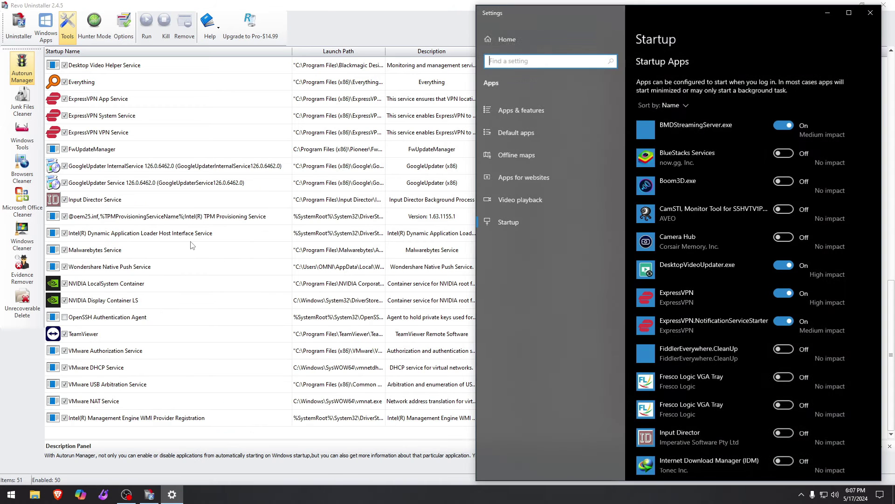
scroll(693, 330, "down", 8)
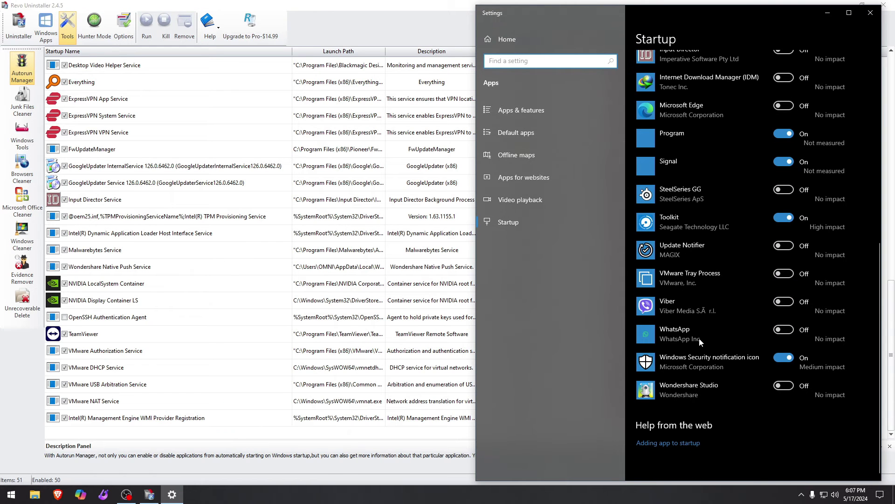
scroll(718, 317, "up", 8)
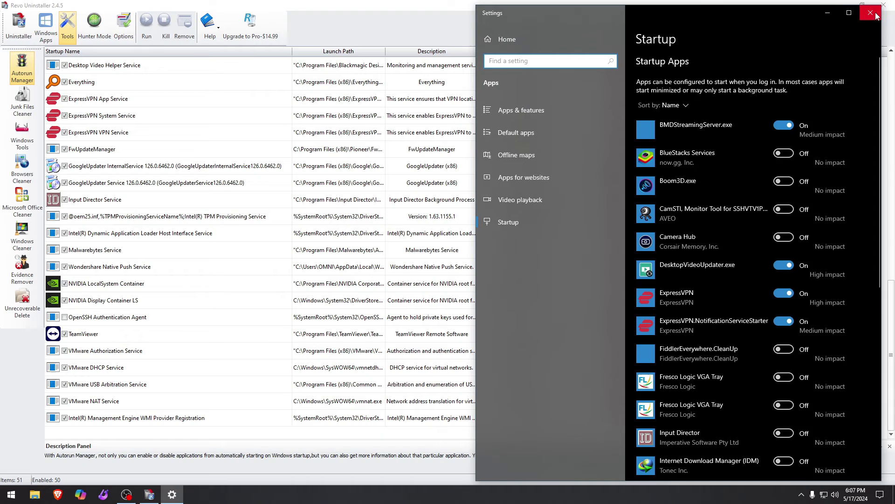
scroll(717, 245, "down", 1)
scroll(718, 260, "down", 5)
scroll(720, 254, "up", 5)
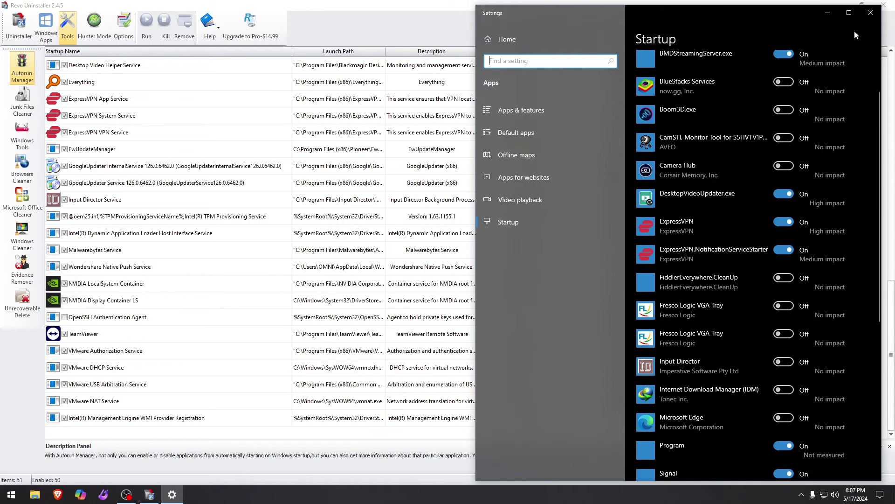
left_click(870, 13)
scroll(121, 310, "up", 7)
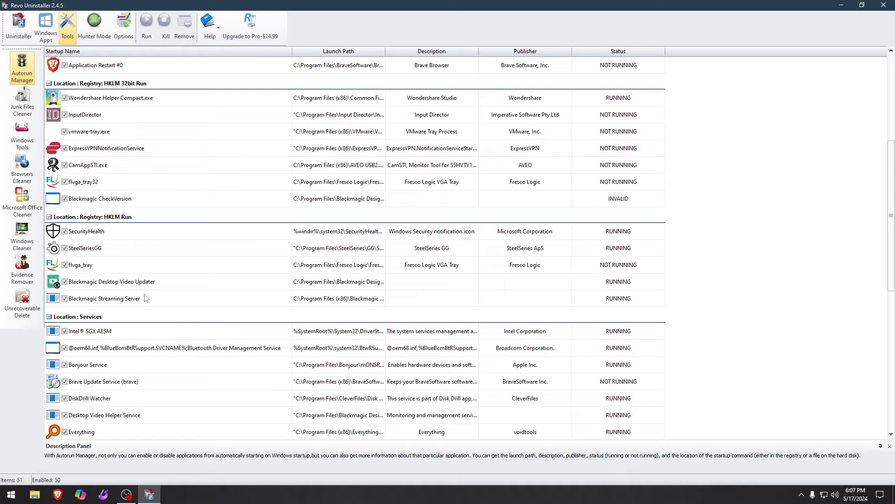
Disable flvga_tray, SteelSeriesGG and both Blackmagic entries from starting automatically.
left_click(449, 265)
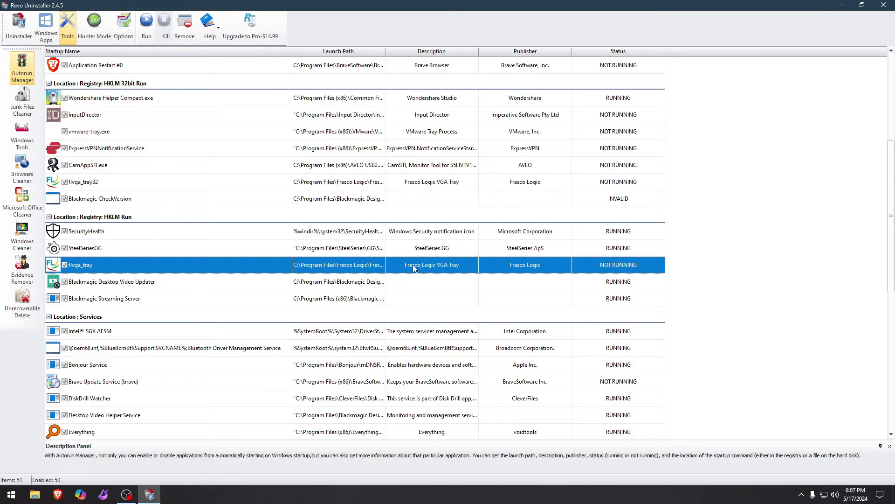
left_click(65, 265)
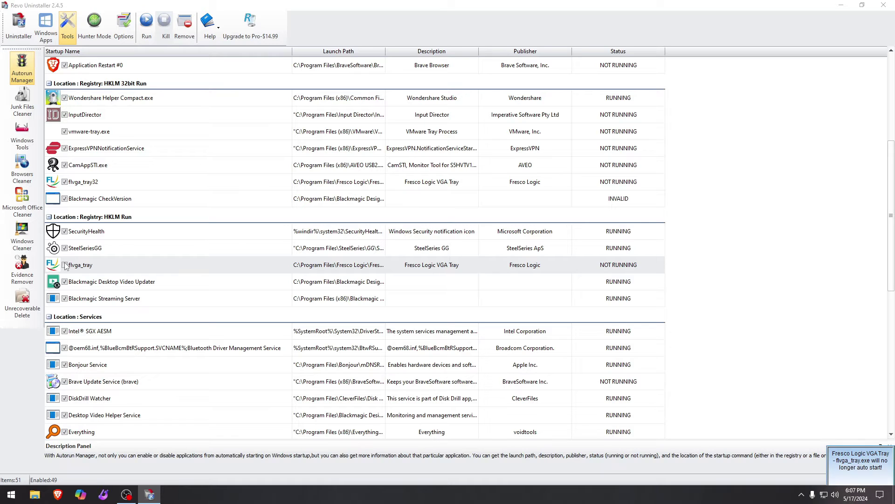
left_click(65, 248)
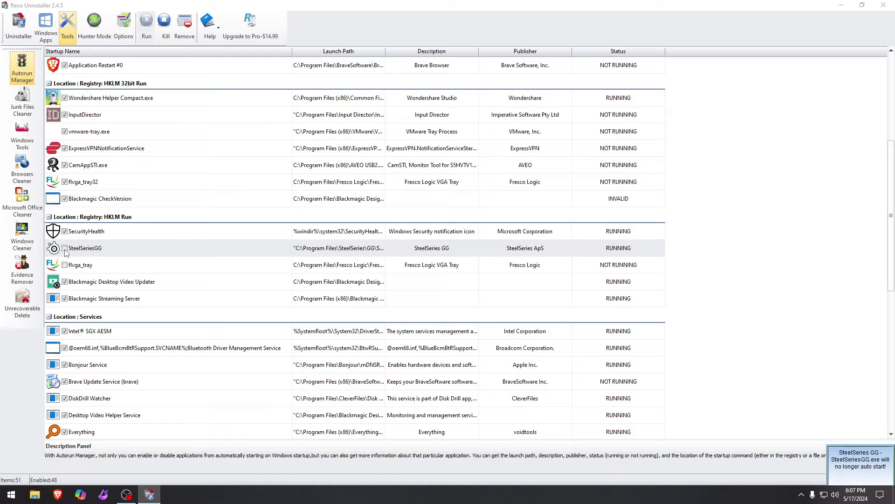
left_click(63, 285)
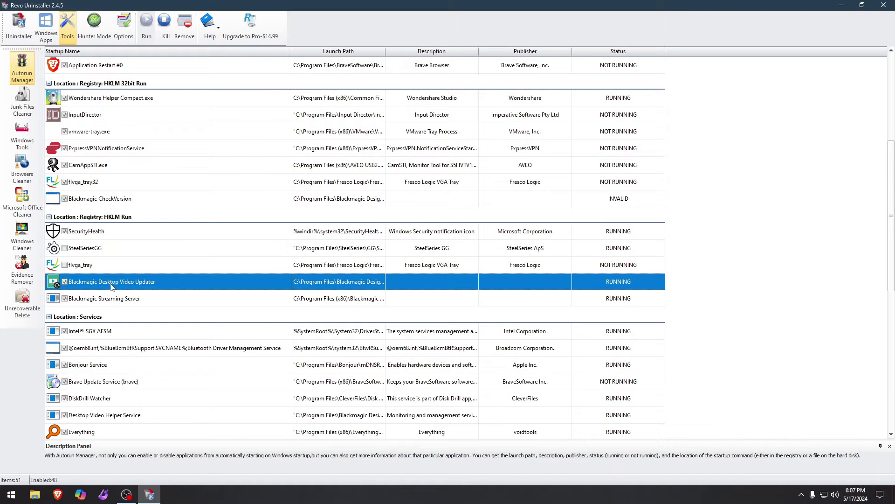
left_click(65, 282)
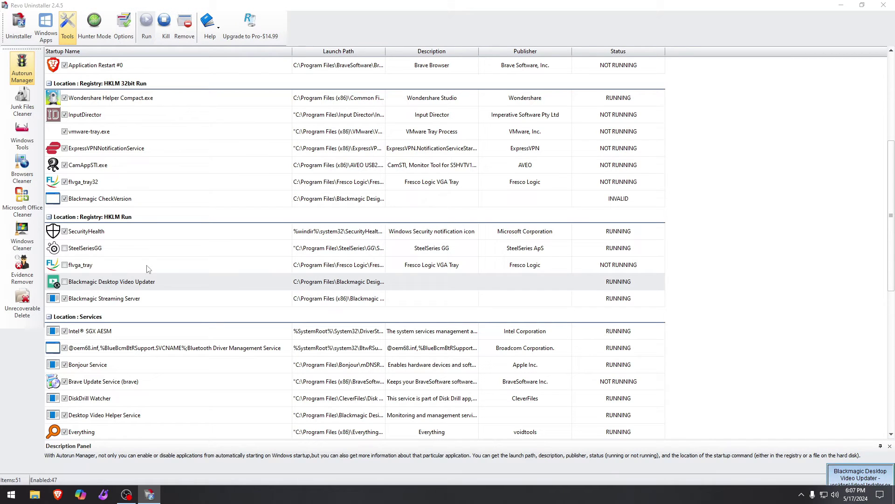
left_click(65, 299)
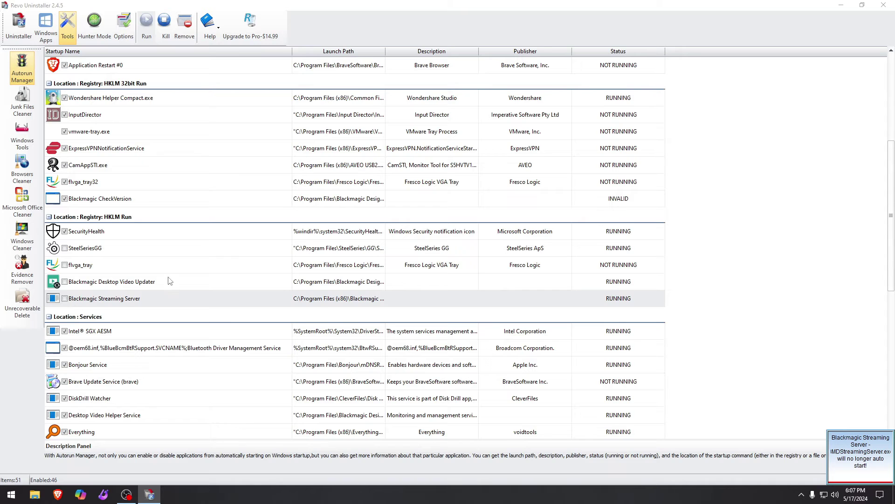
scroll(168, 279, "down", 3)
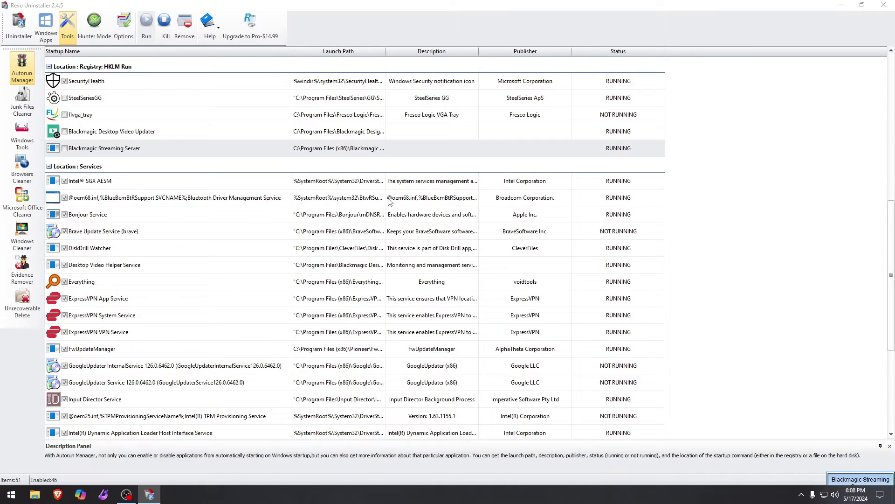
Disable Bonjour Service, DiskDrill Watcher, Desktop Video Helper Service and Everything at startup.
left_click(65, 215)
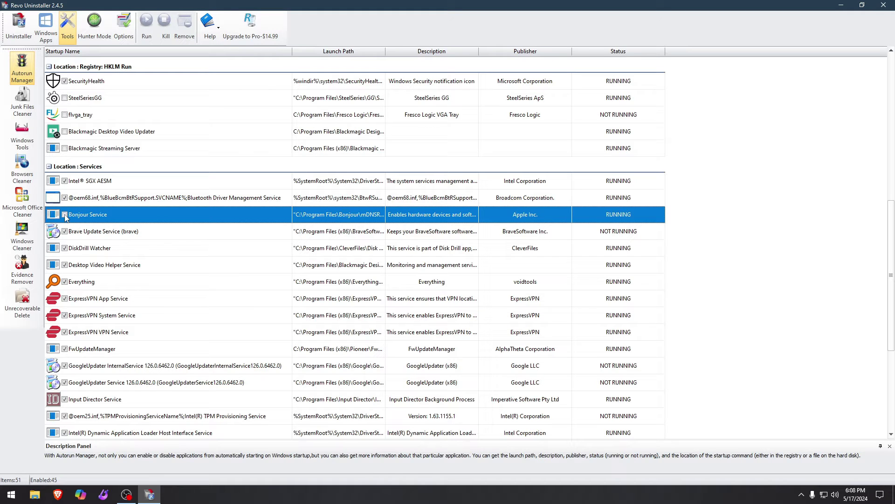
left_click(65, 248)
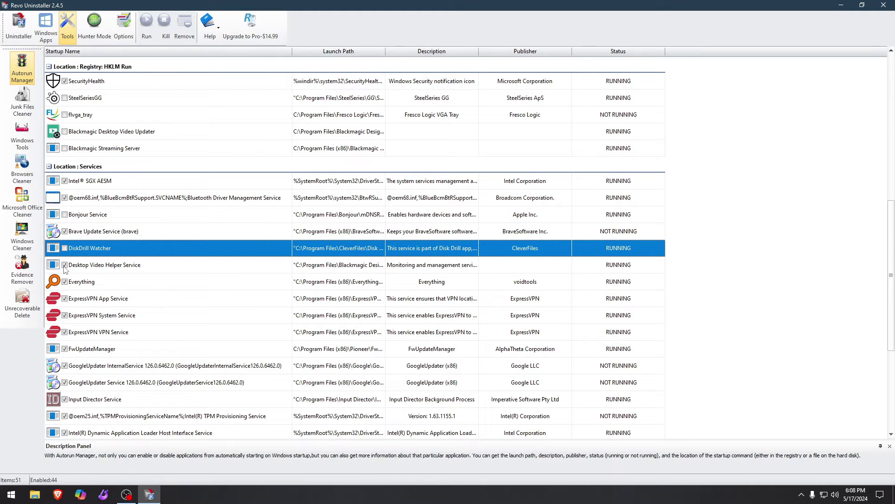
left_click(65, 265)
scroll(65, 270, "down", 2)
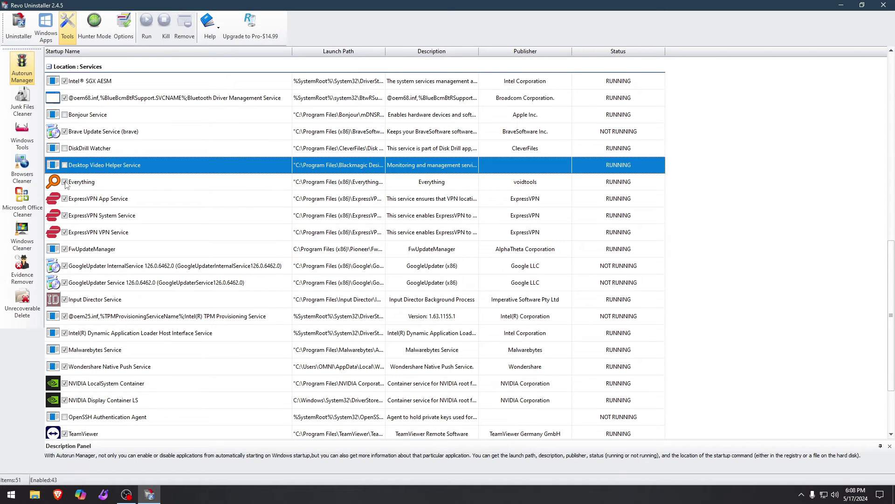
left_click(65, 182)
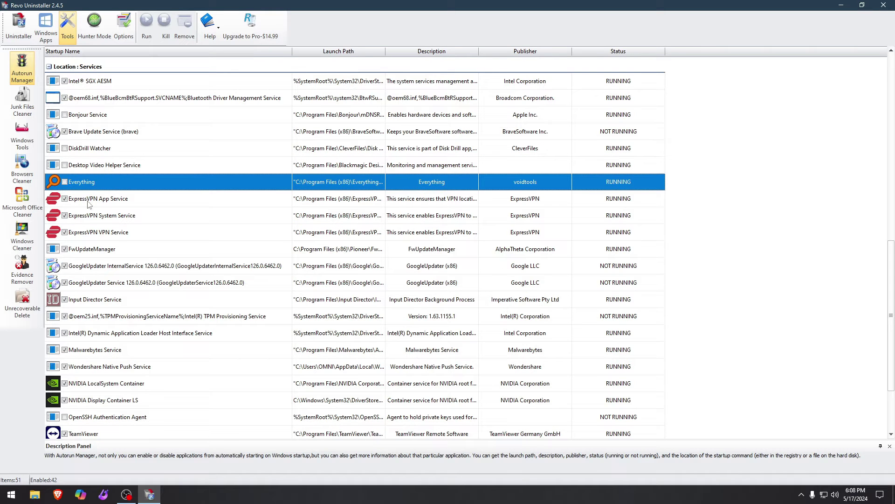
Disable both GoogleUpdater services, Input Director Service and TeamViewer at startup.
scroll(120, 245, "down", 1)
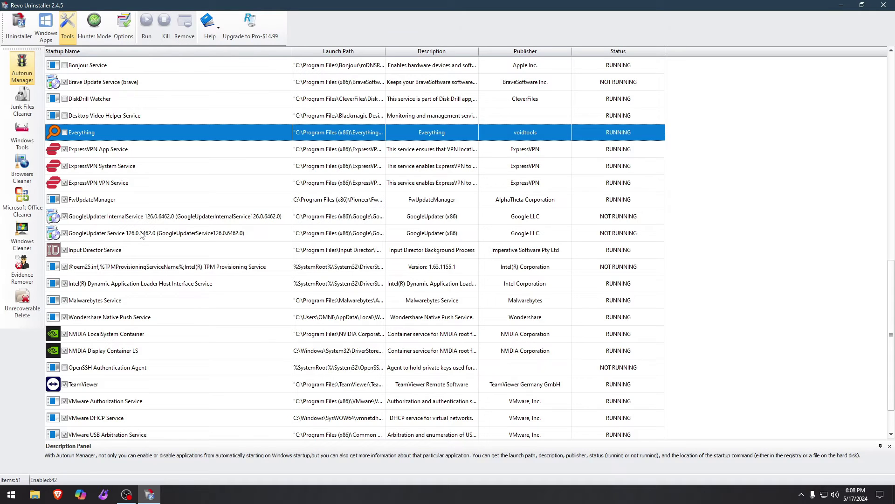
left_click(65, 216)
left_click(64, 233)
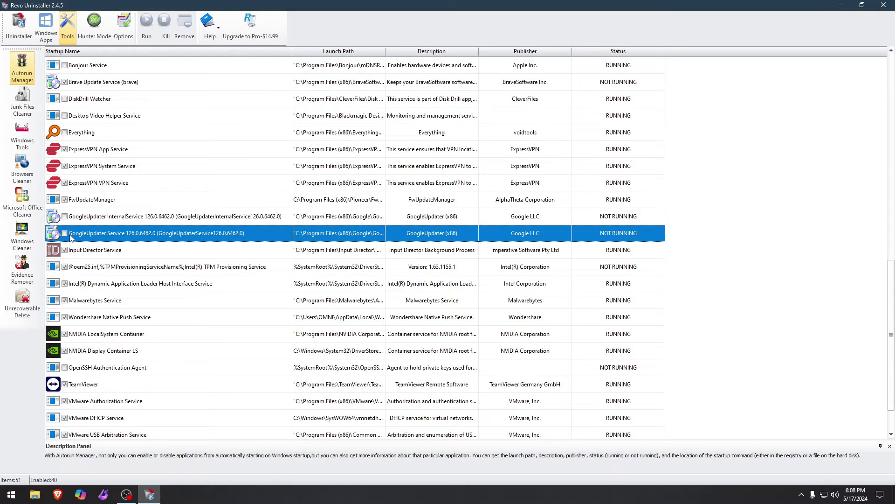
left_click(65, 250)
scroll(66, 250, "down", 1)
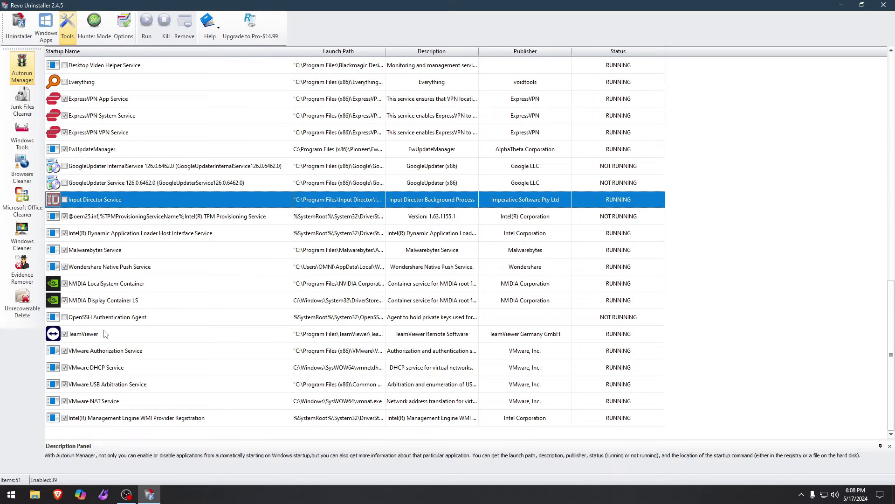
left_click(65, 334)
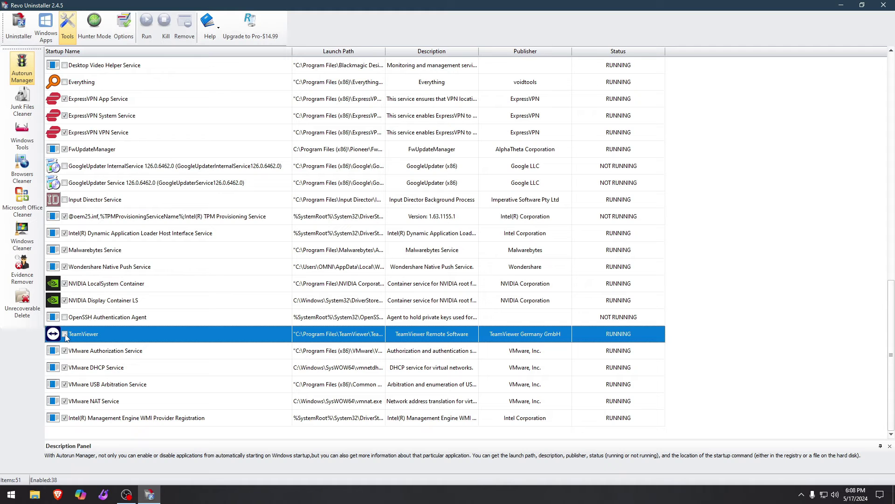
key("super")
type("startup")
key("Return")
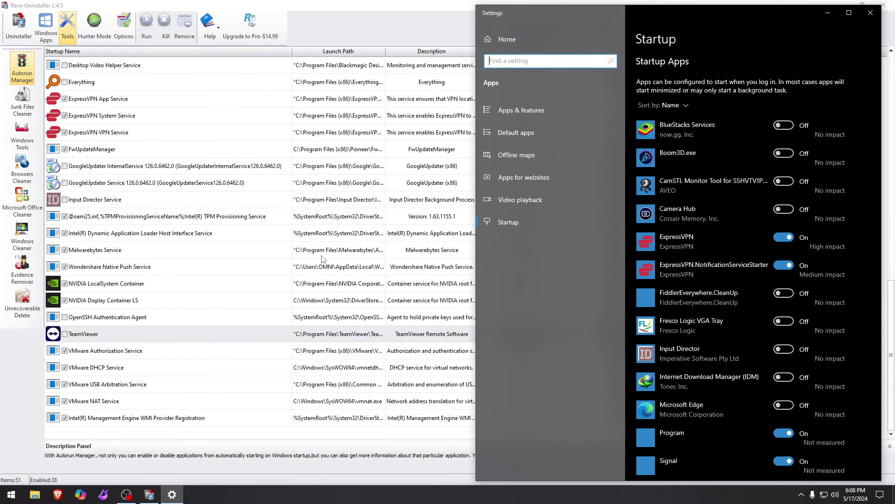
scroll(692, 374, "down", 5)
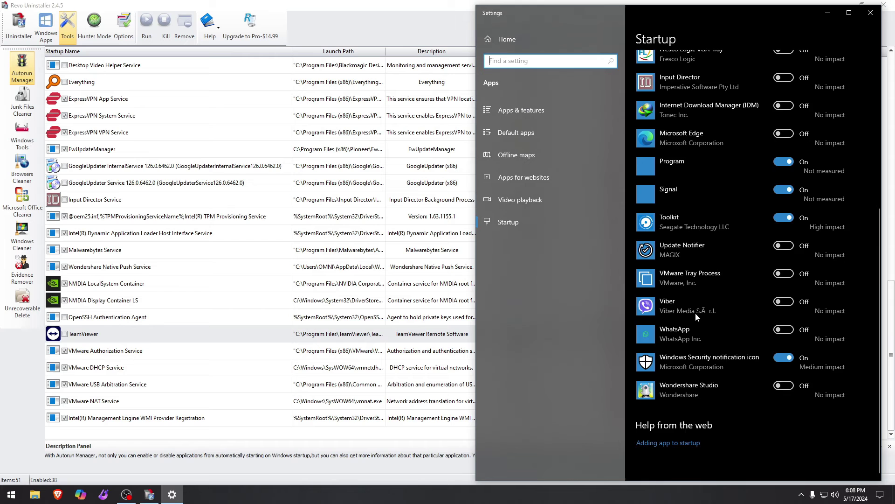
scroll(696, 313, "up", 5)
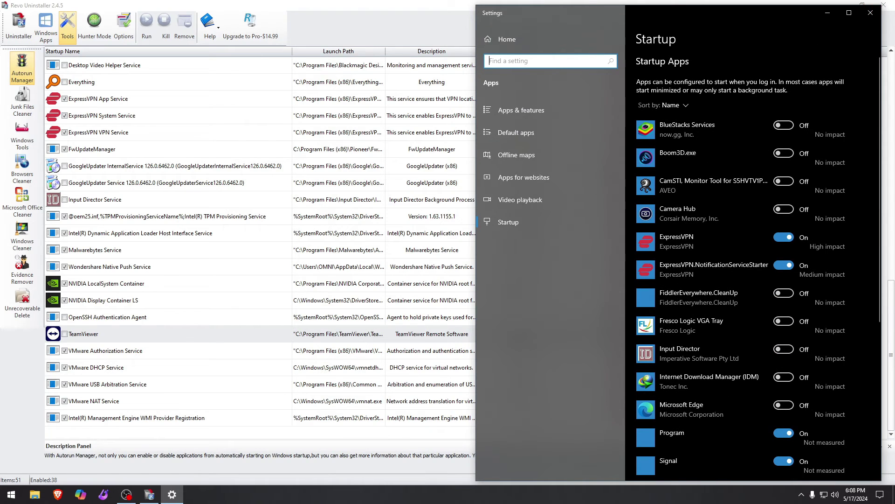
left_click(869, 14)
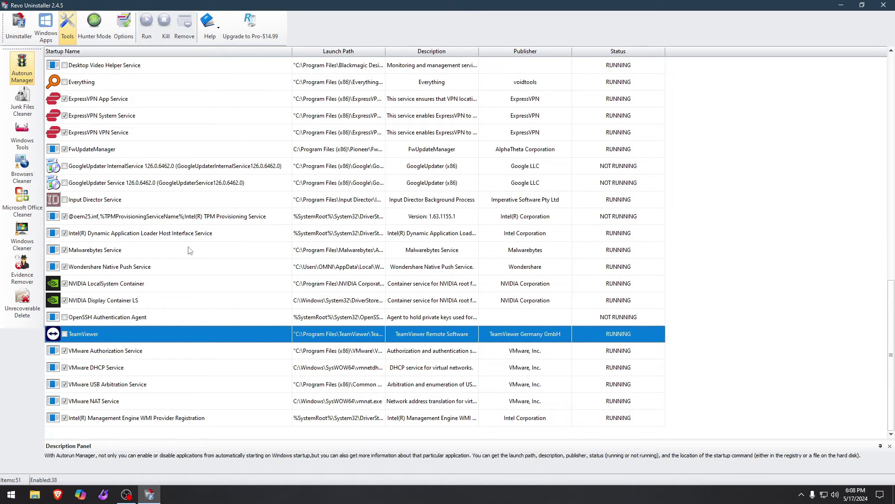
Disable Boom 3D, Camera Hub, BlueStacks Services, QMxNetworkSync, Viber and Microsoft Edge at startup.
scroll(172, 291, "up", 12)
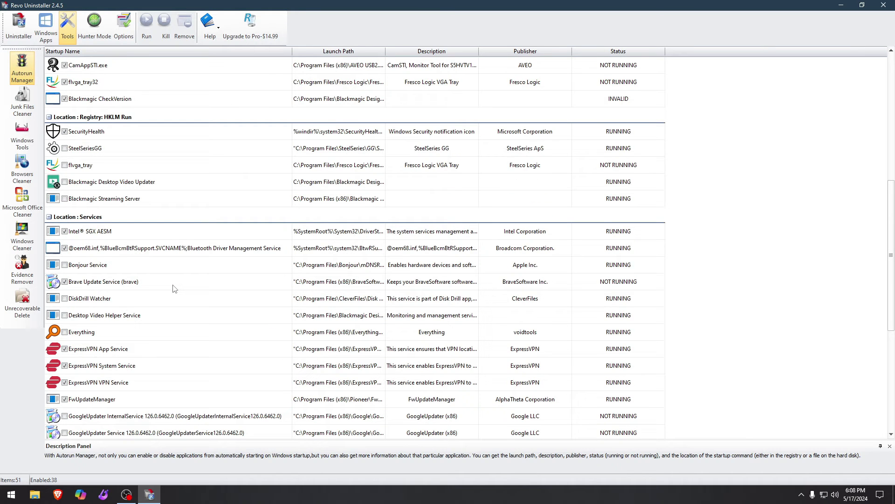
left_click(64, 198)
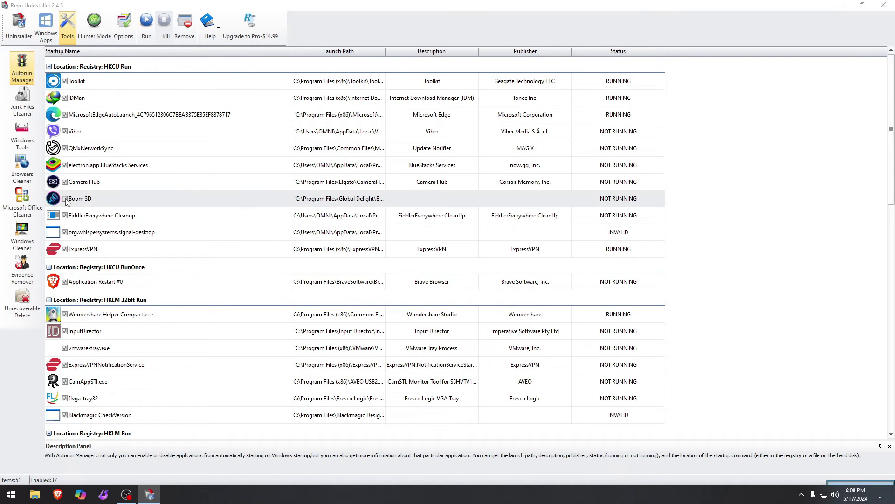
left_click(65, 181)
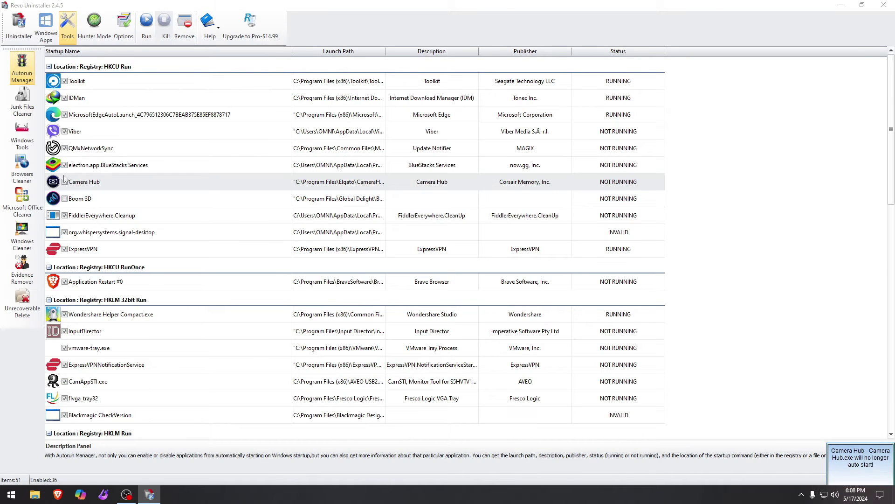
left_click(64, 165)
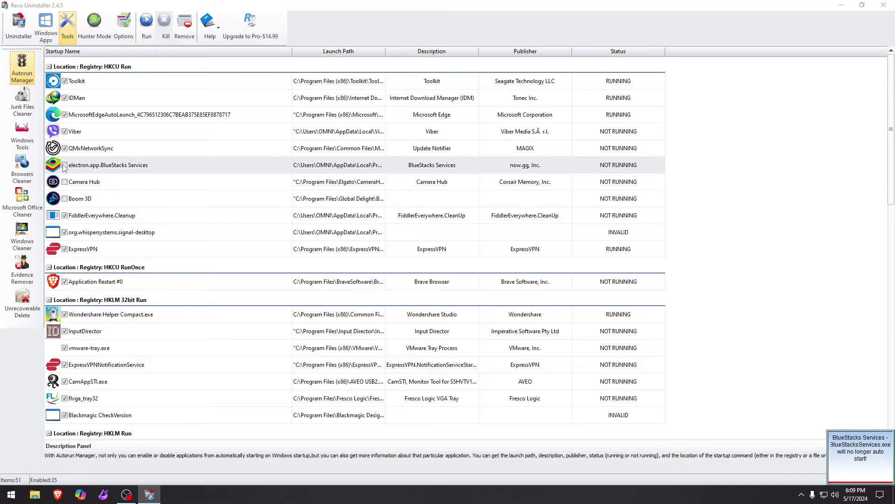
left_click(65, 149)
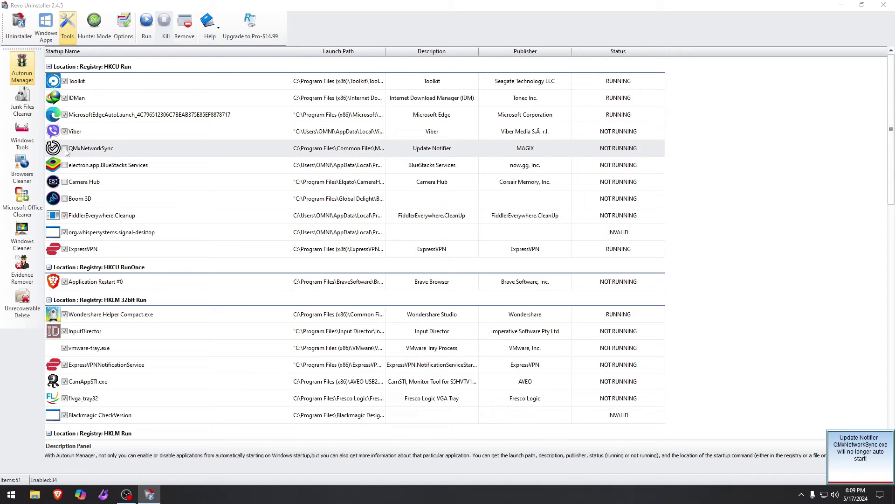
left_click(65, 132)
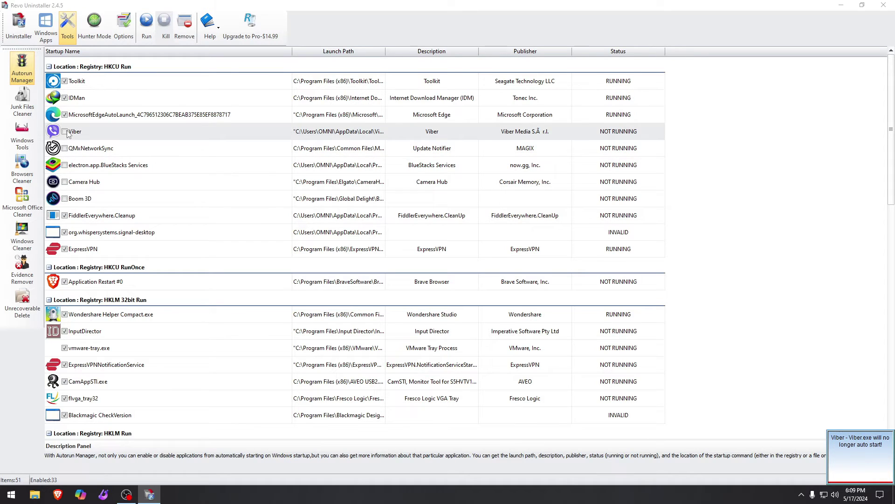
left_click(65, 114)
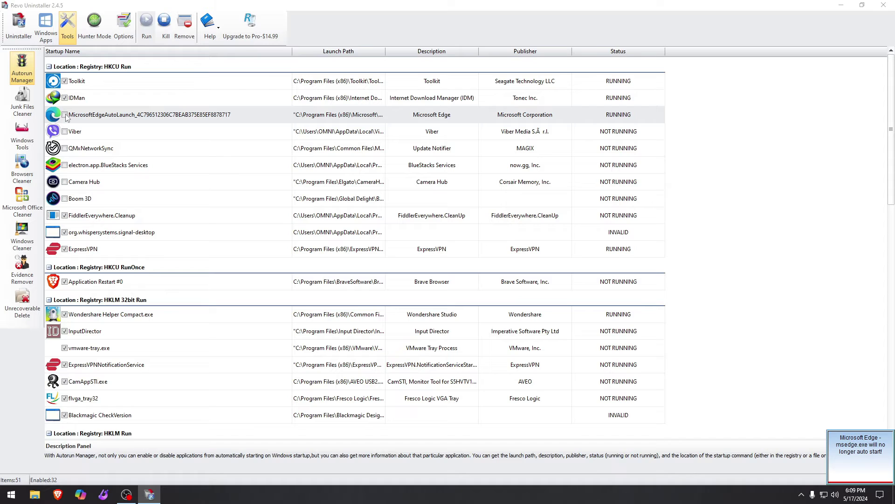
Disable Signal desktop and FiddlerEverywhere.Cleanup at startup, leaving FiddlerEverywhere.Cleanup selected.
left_click(87, 233)
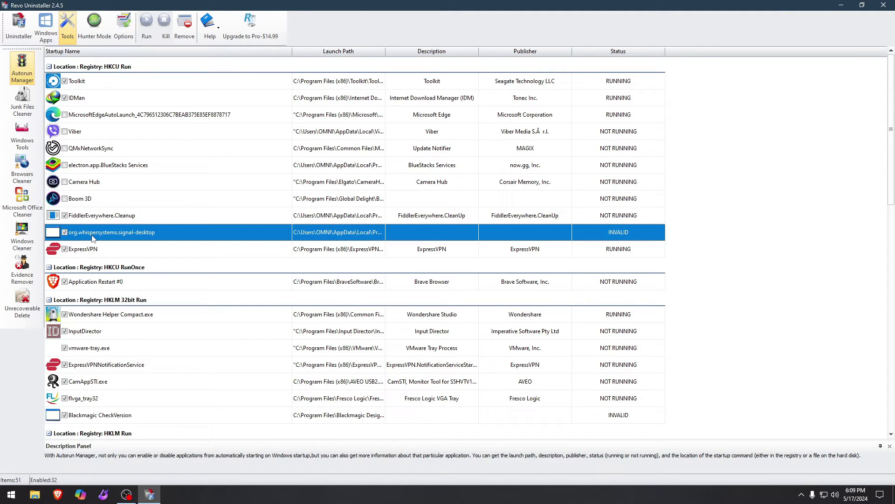
left_click(66, 232)
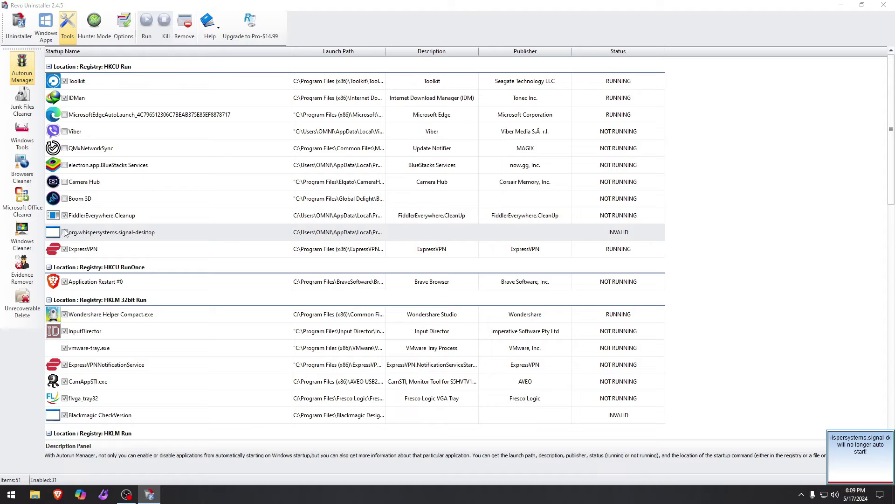
left_click(100, 216)
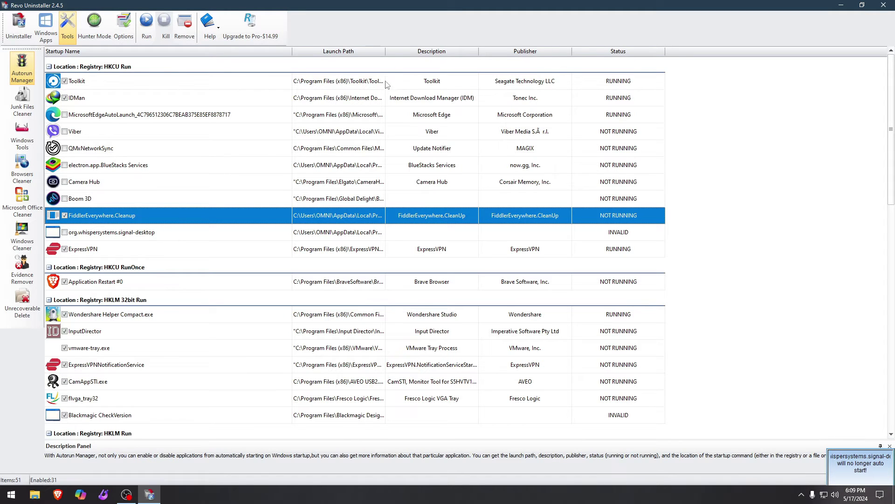
left_click_drag(387, 51, 615, 63)
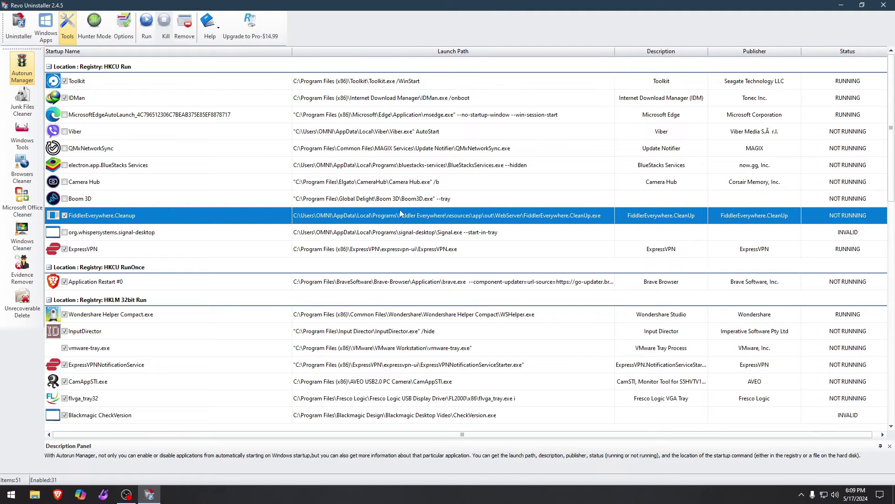
left_click(65, 215)
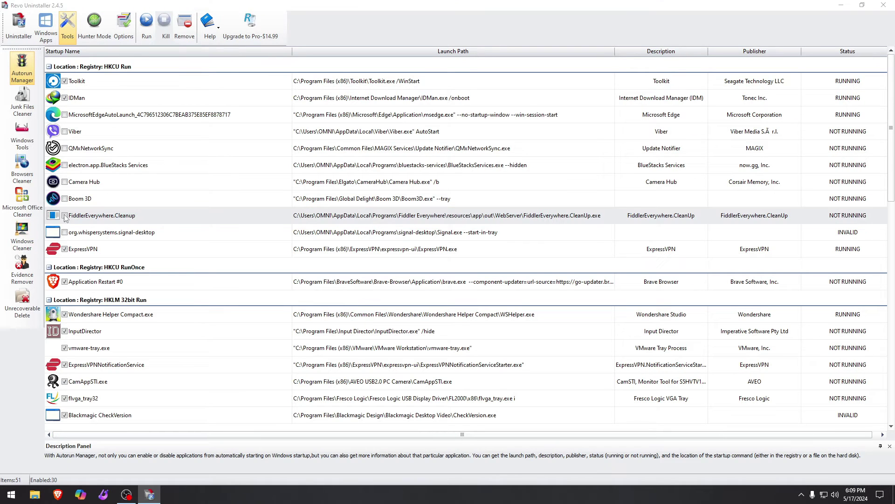
scroll(227, 201, "down", 8)
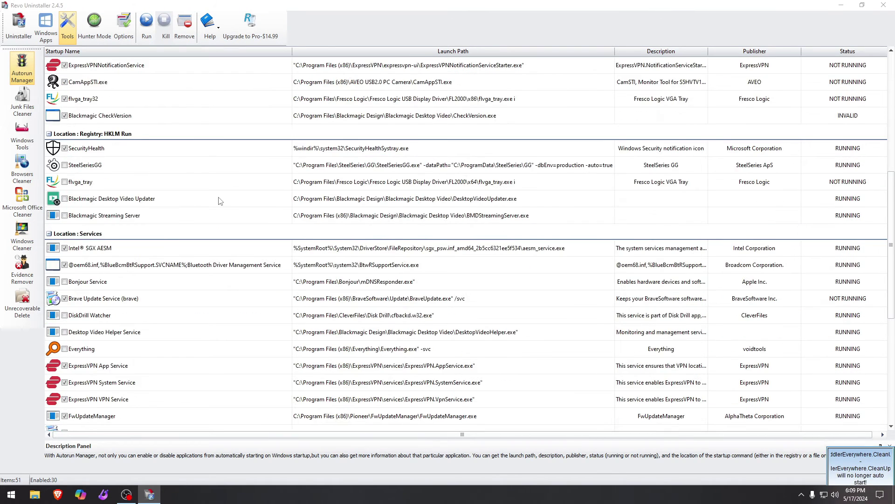
scroll(220, 200, "up", 7)
scroll(220, 201, "up", 1)
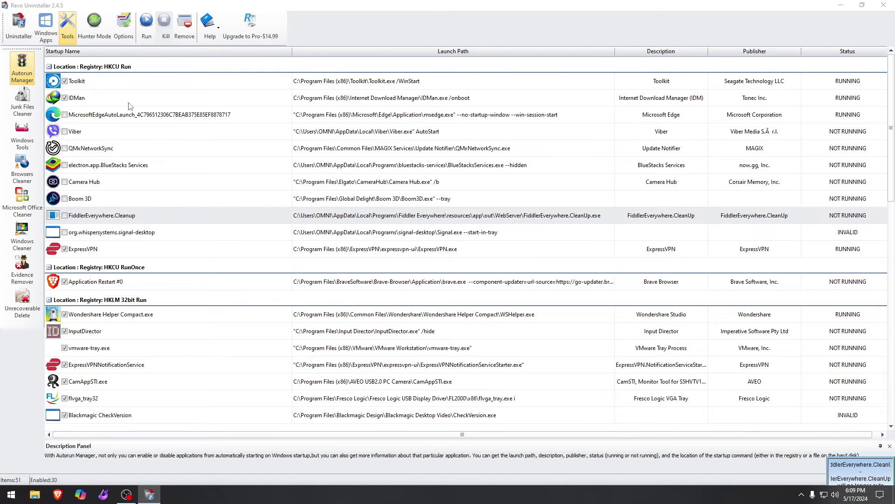
left_click(150, 213)
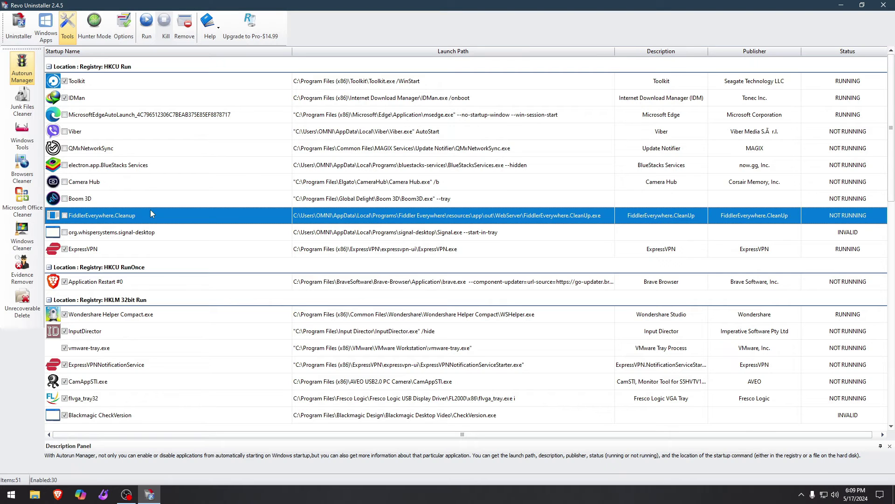
Open Junk Files Cleaner and close its Description Panel.
left_click(23, 99)
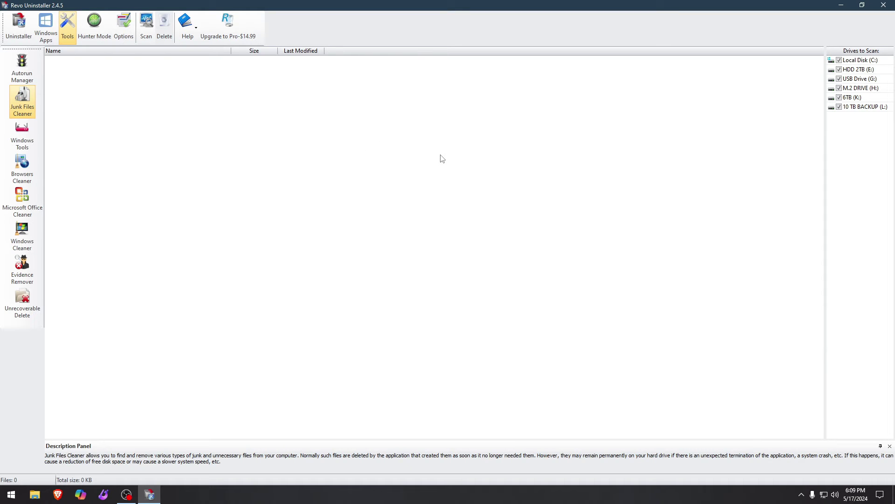
left_click(890, 445)
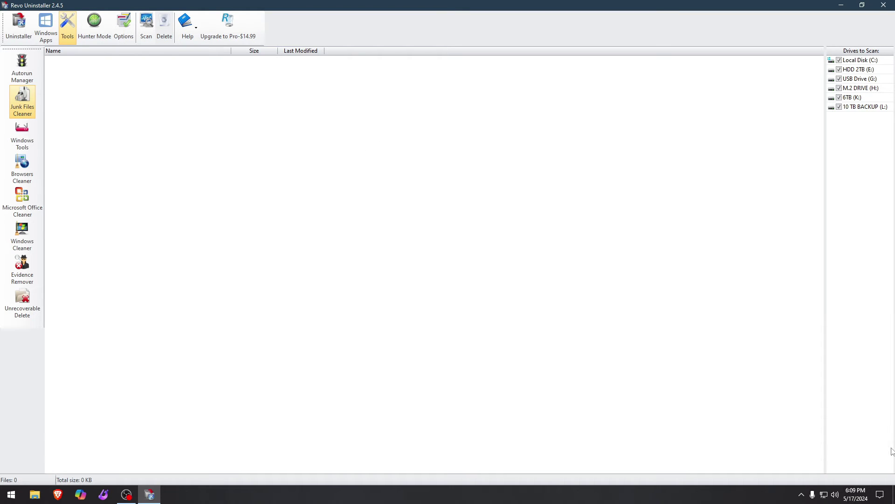
Open Windows Tools and select the Disk Defragmenter and TCP/IP Netstat shortcuts.
left_click(29, 138)
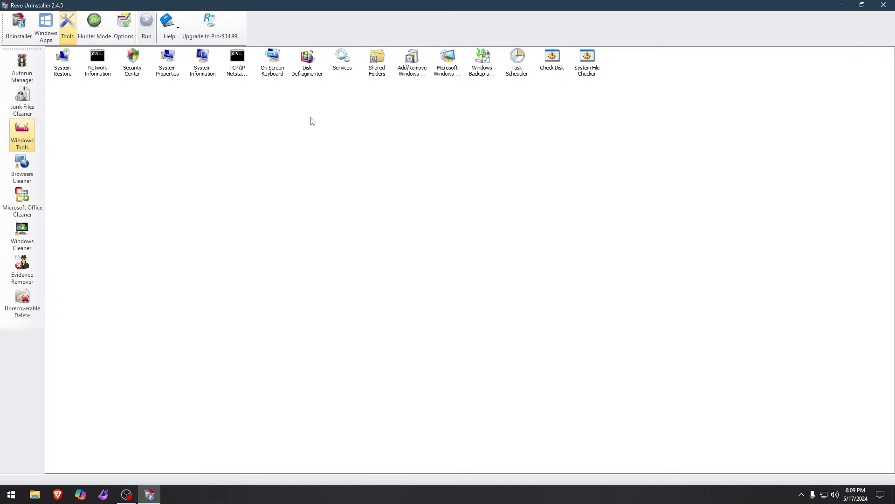
left_click(308, 75)
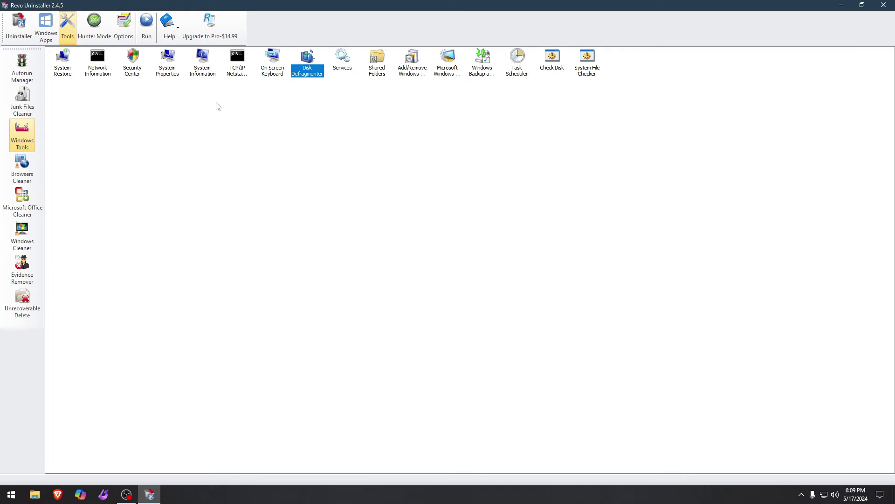
left_click(239, 71)
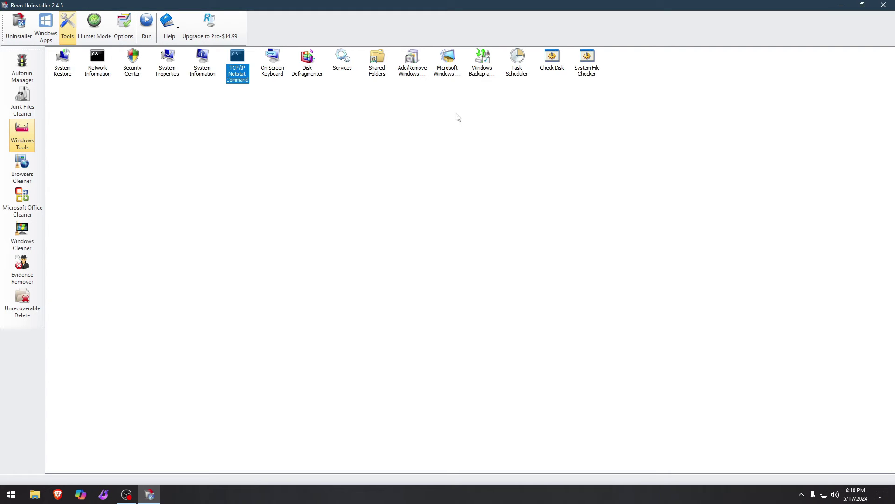
Browse the Browsers Cleaner lists, then switch to Microsoft Office Cleaner and Windows Cleaner.
left_click(15, 169)
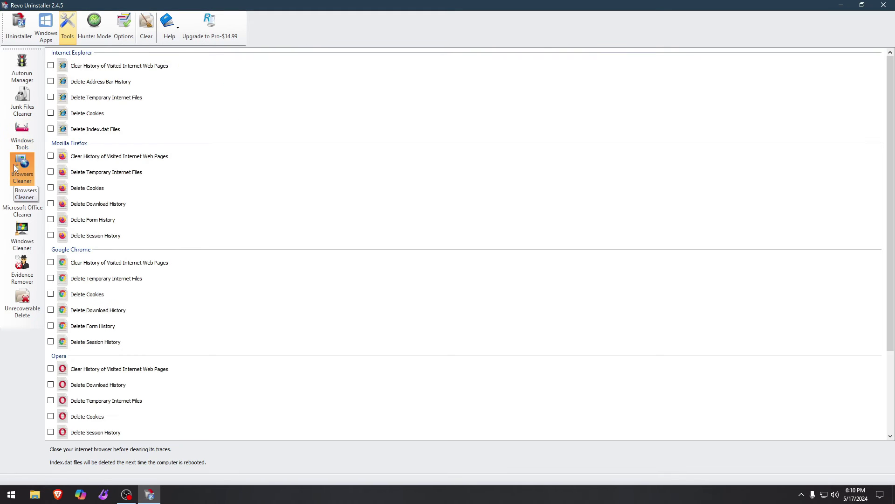
scroll(195, 199, "down", 3)
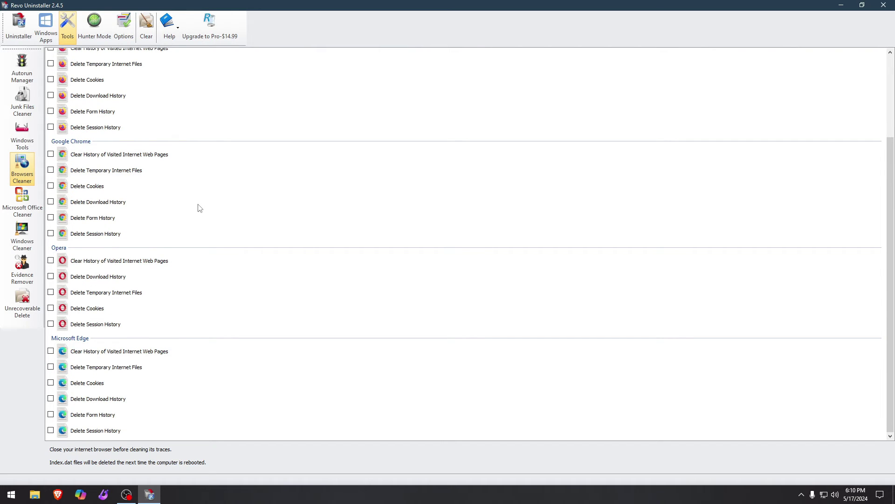
scroll(200, 207, "up", 3)
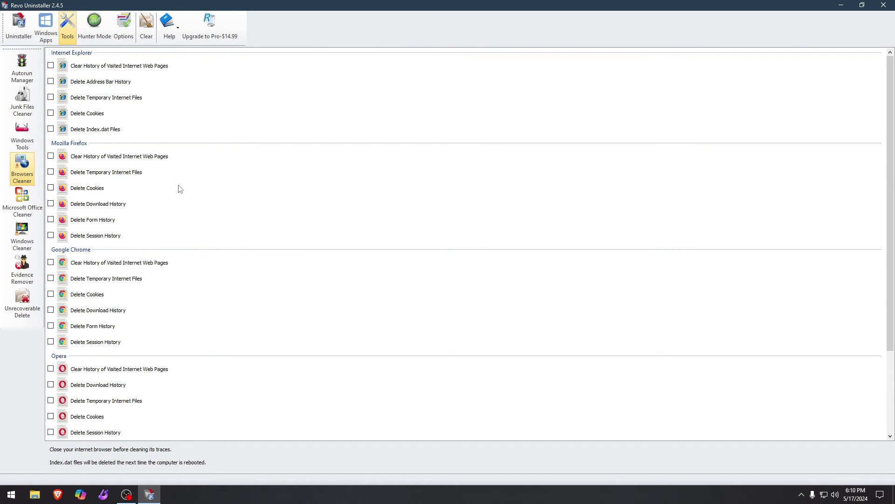
scroll(172, 180, "down", 3)
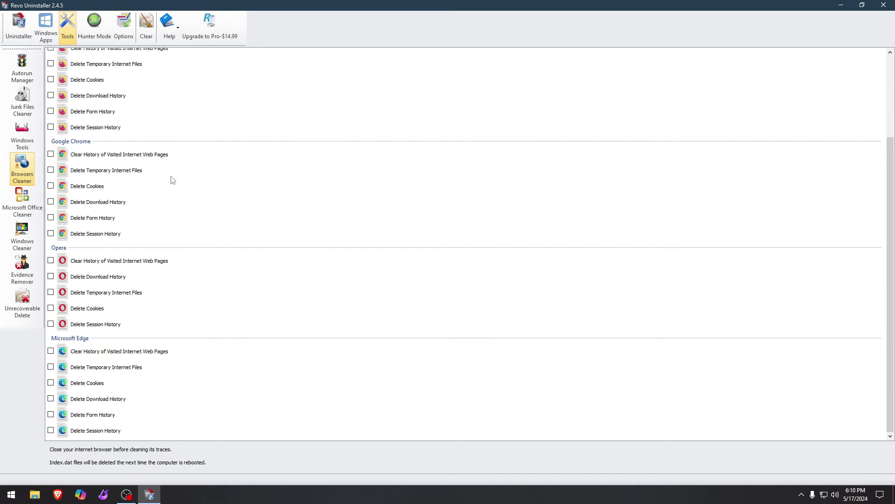
scroll(170, 174, "up", 3)
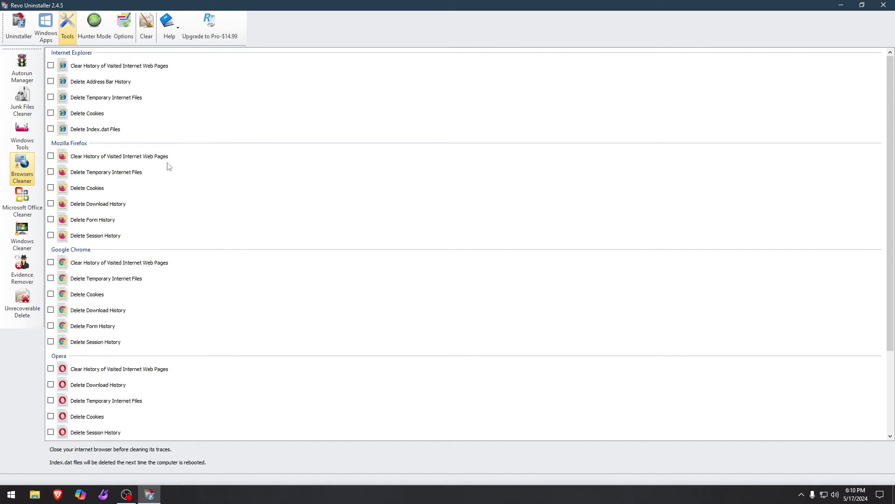
left_click(26, 202)
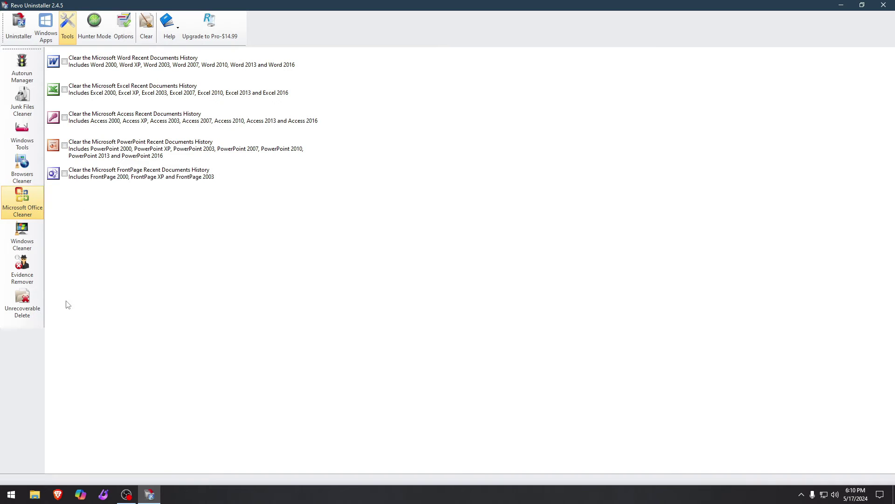
left_click(27, 238)
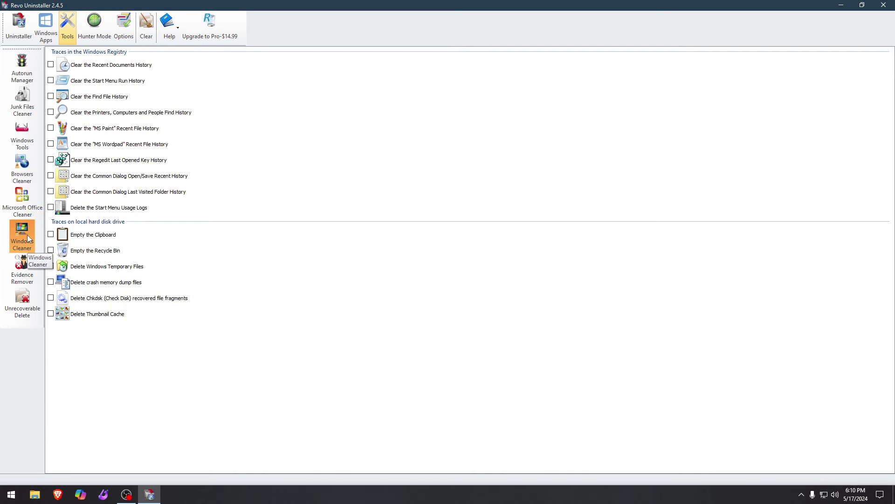
Tick all ten registry history traces, from Recent Documents to Start Menu usage logs.
left_click(51, 65)
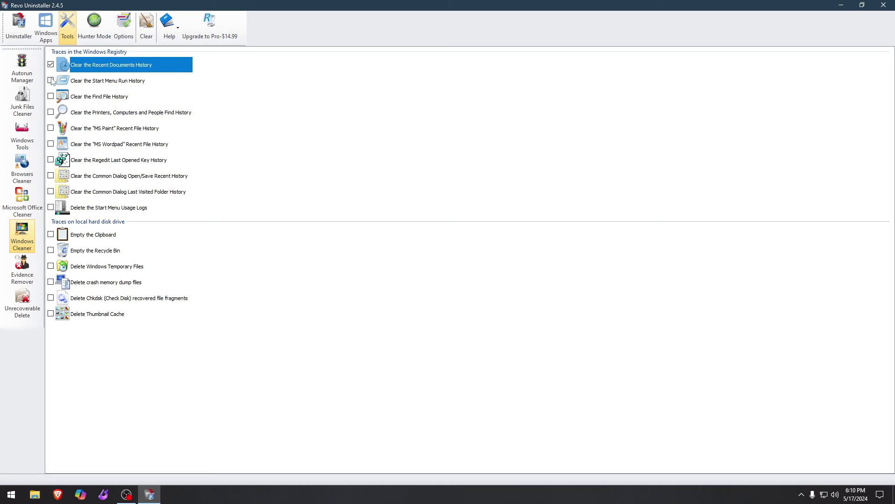
left_click(51, 80)
left_click(51, 96)
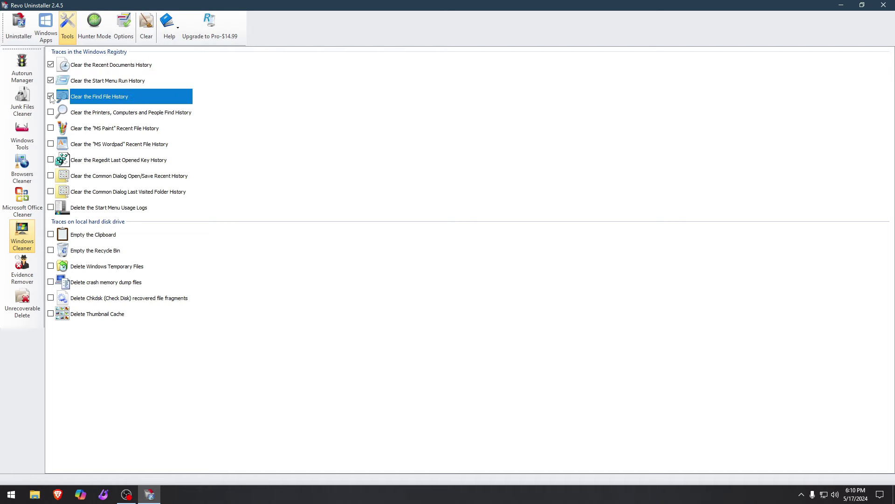
left_click(51, 113)
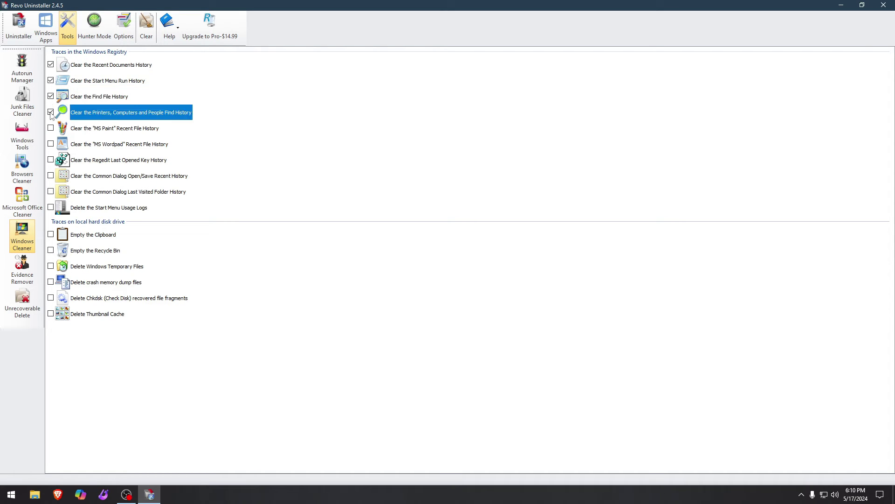
left_click(51, 128)
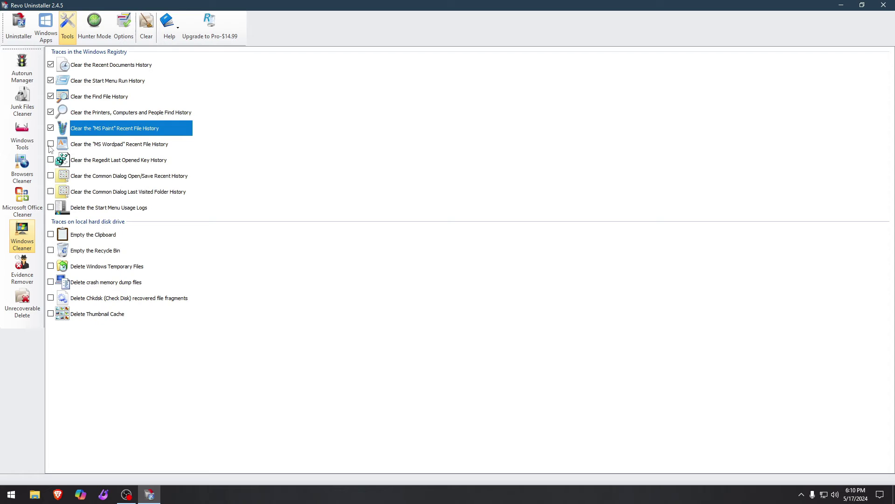
left_click(51, 144)
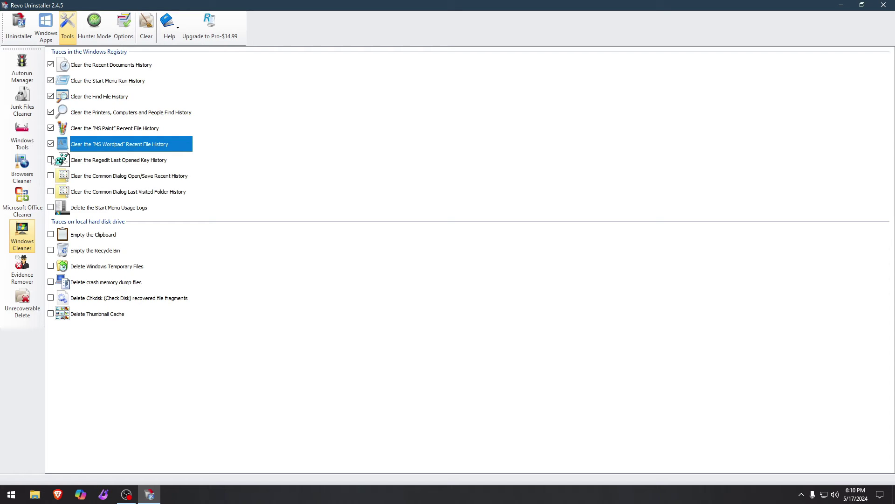
left_click(51, 160)
left_click(50, 176)
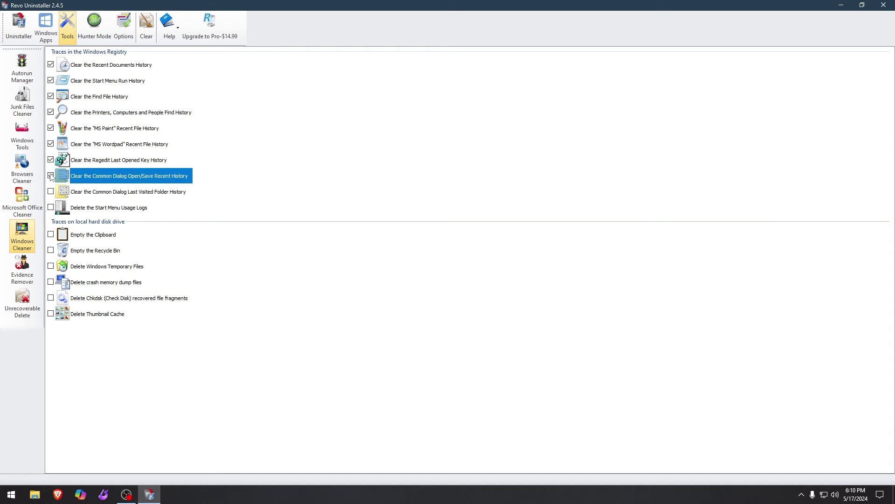
left_click(50, 192)
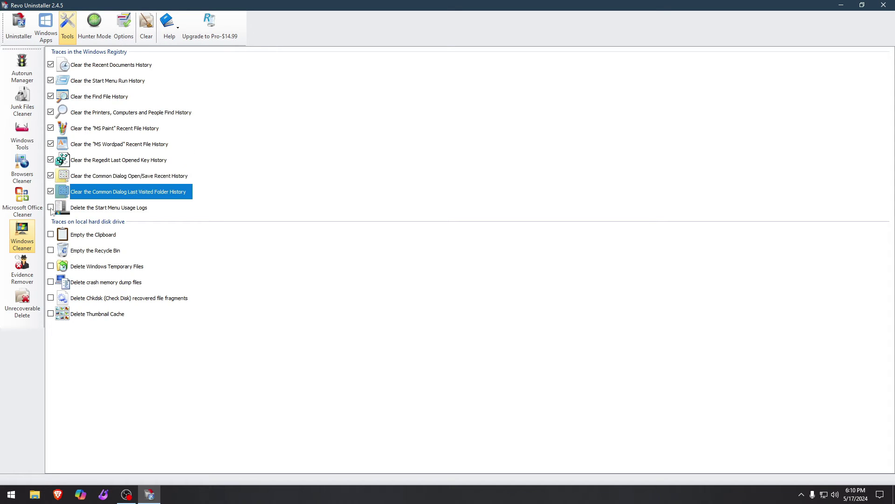
left_click(51, 208)
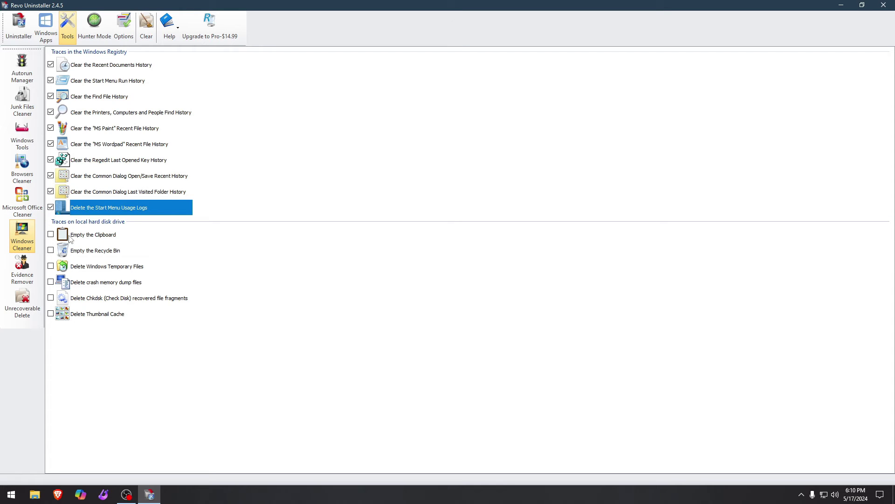
Tick clipboard, Recycle Bin, temp files, memory dumps and Chkdsk fragments, leaving Thumbnail Cache unticked.
left_click(51, 234)
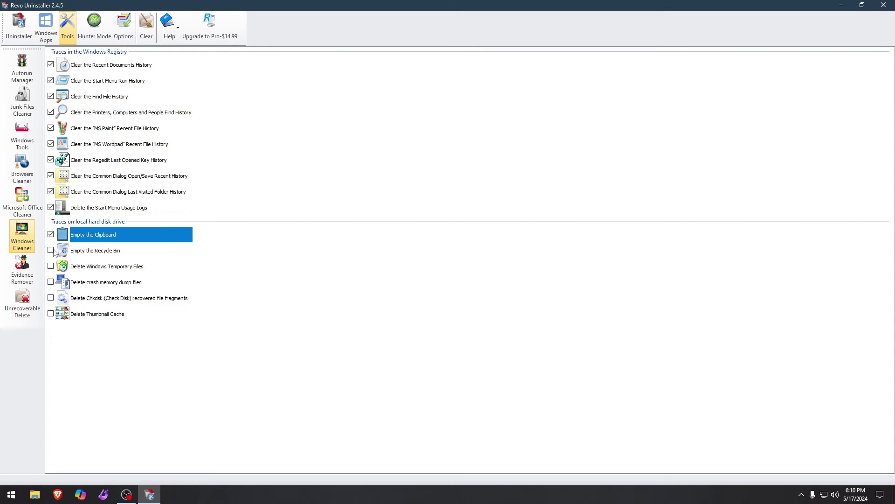
left_click(51, 250)
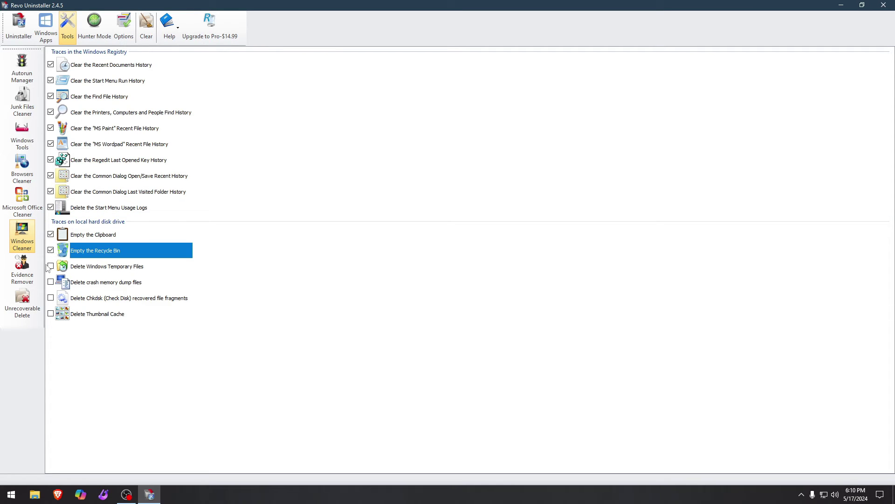
left_click(51, 266)
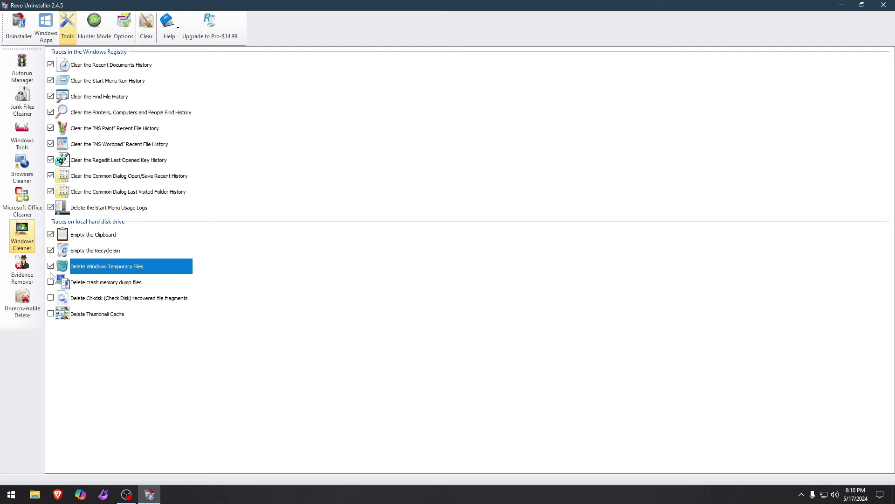
left_click(51, 282)
left_click(51, 298)
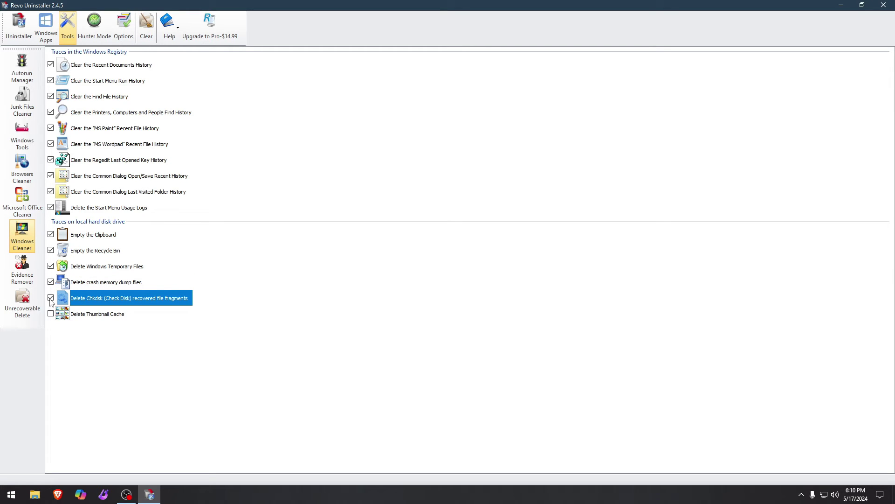
left_click(94, 318)
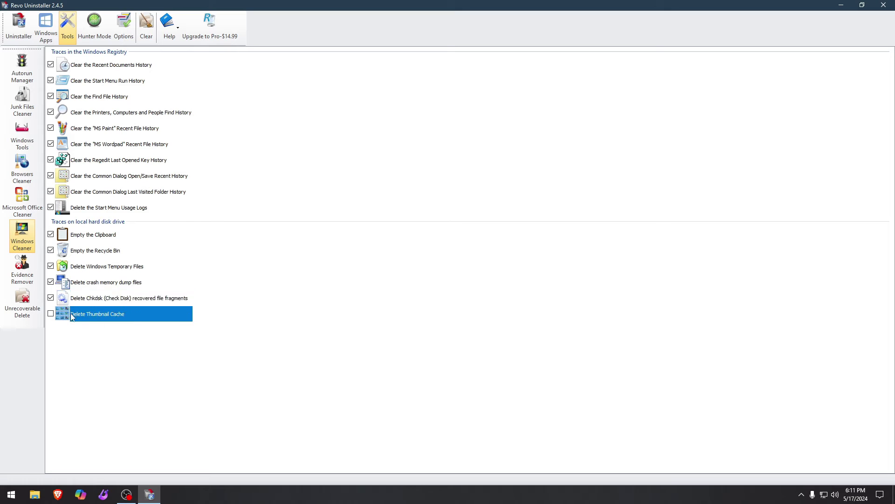
left_click(117, 301)
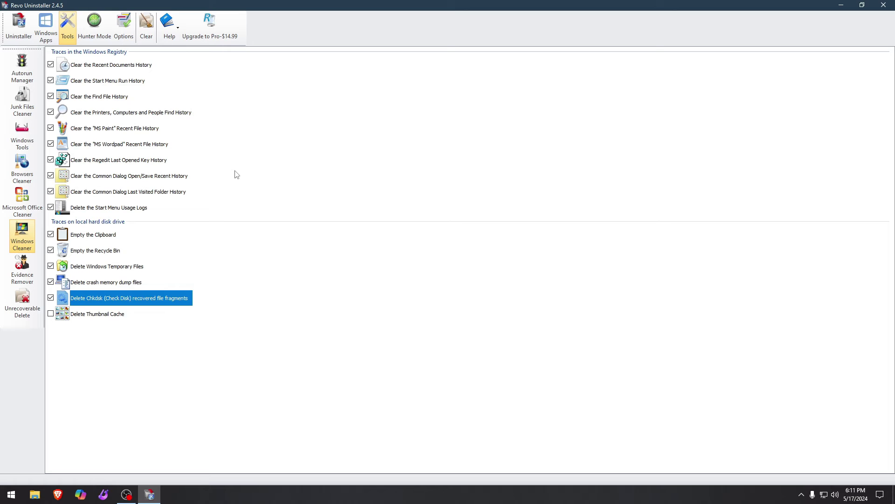
Clear the ticked Windows traces, confirming and dismissing the restart and completion notices.
left_click(146, 27)
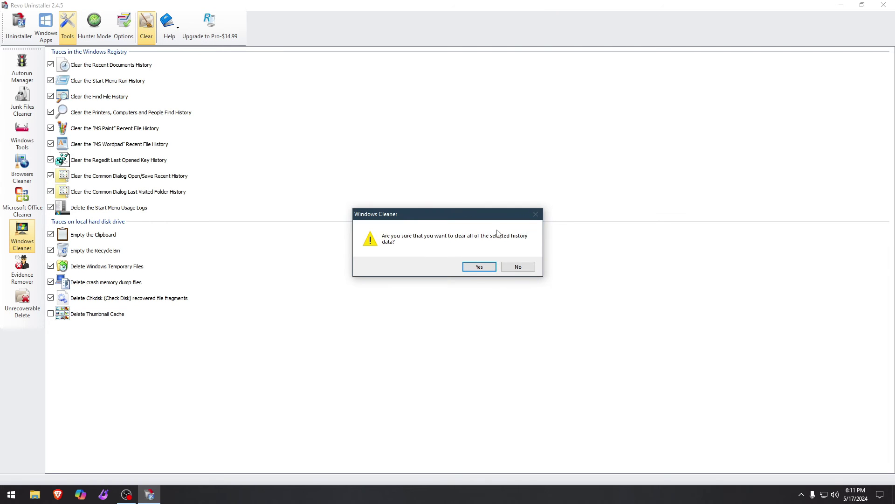
left_click(478, 267)
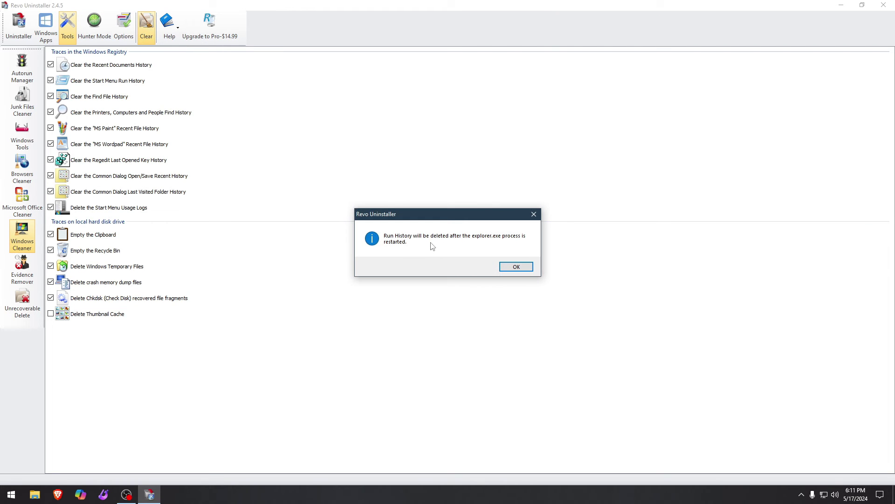
left_click(516, 267)
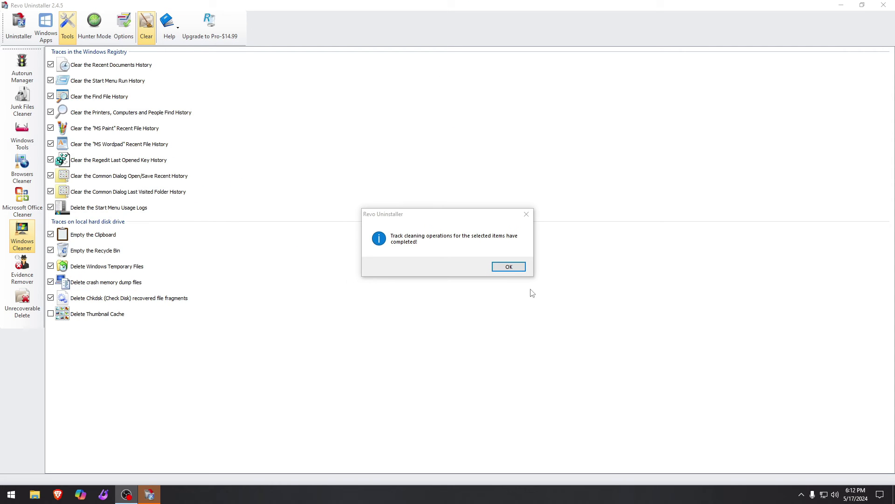
left_click(431, 237)
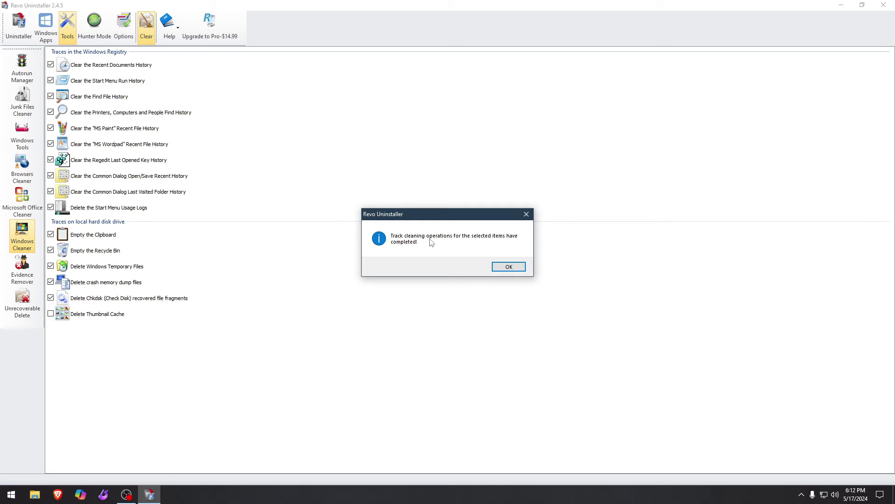
left_click(507, 266)
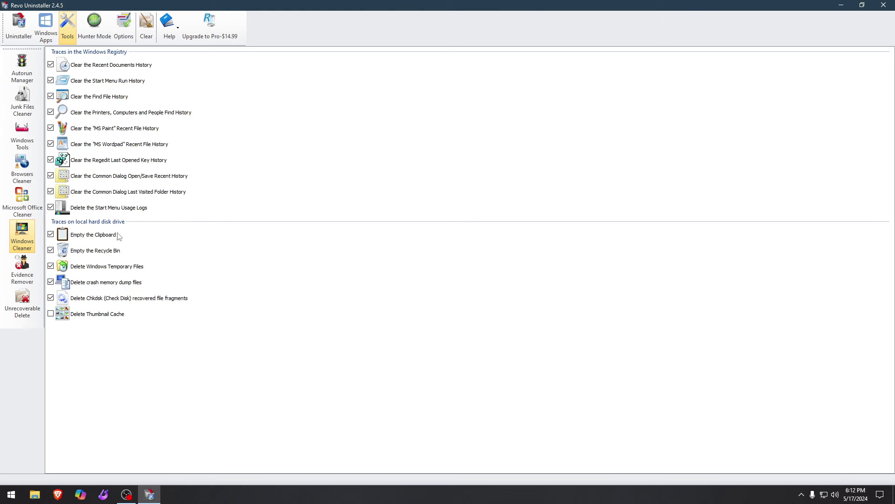
Untick every registry and disk trace option, then show the Evidence Remover drive list.
left_click(51, 64)
left_click(50, 80)
left_click(50, 96)
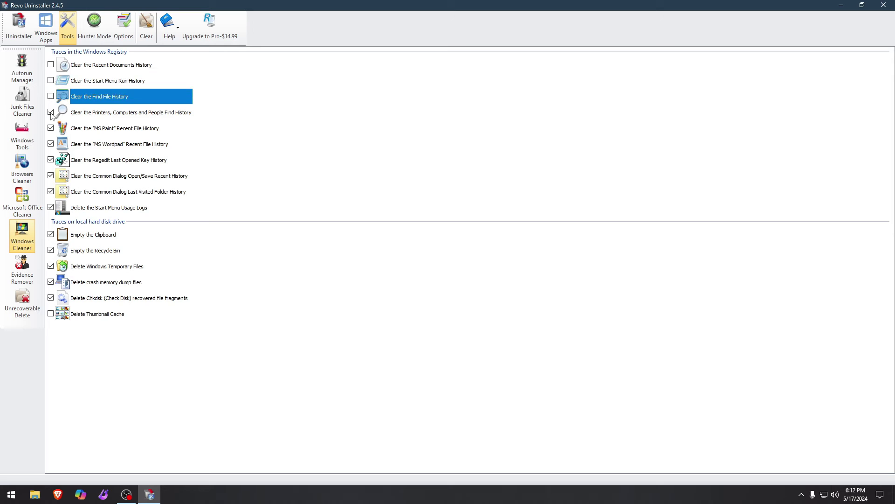
left_click(50, 112)
left_click(50, 128)
left_click(51, 144)
left_click(50, 159)
left_click(50, 175)
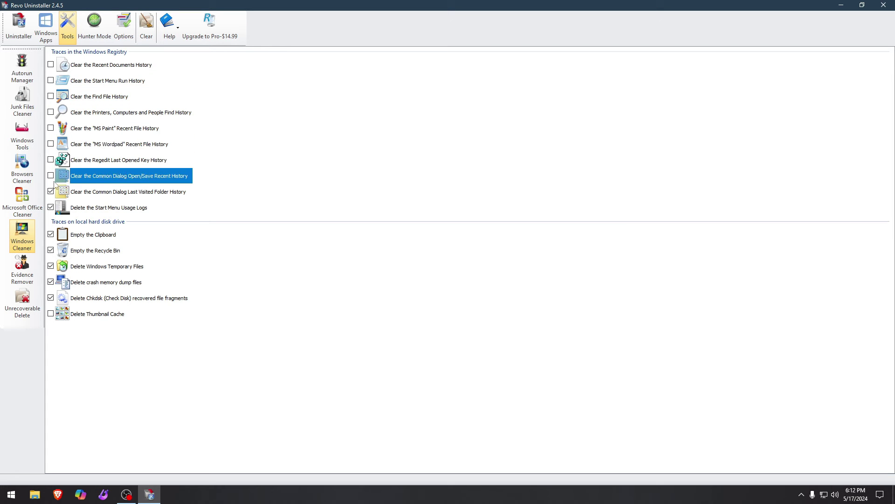
left_click(50, 192)
left_click(50, 207)
left_click(50, 192)
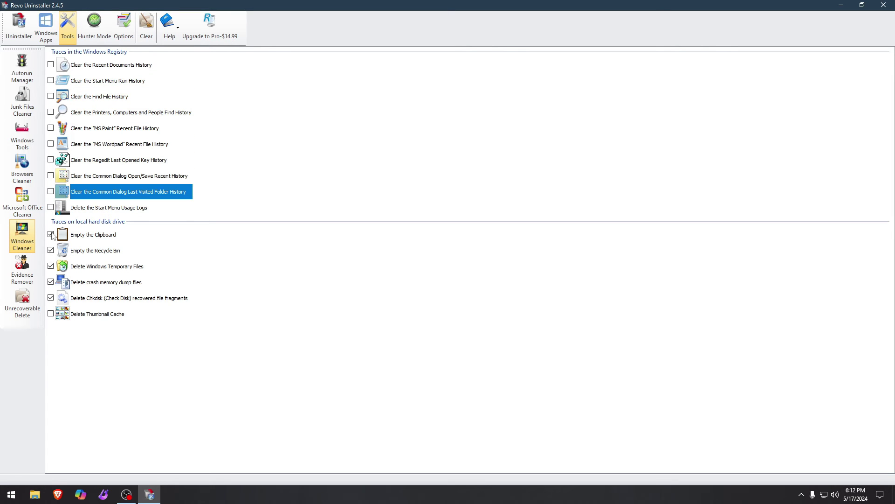
left_click(51, 234)
left_click(50, 250)
left_click(50, 266)
left_click(50, 282)
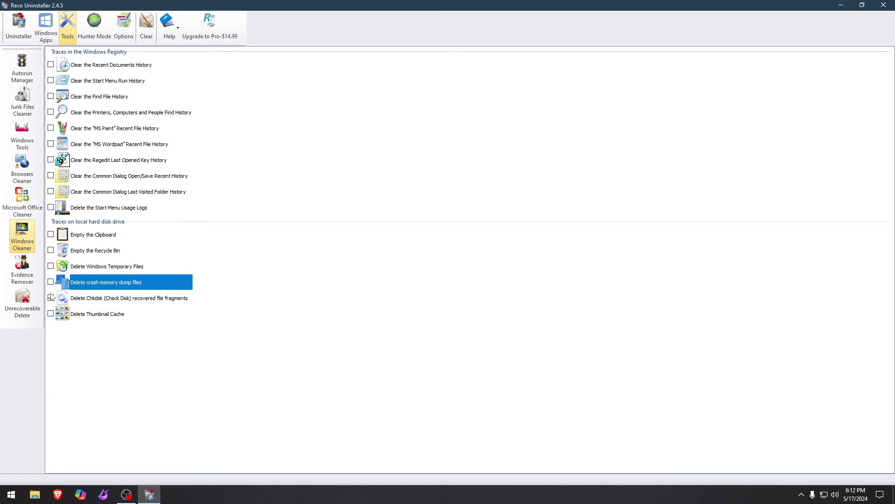
left_click(50, 298)
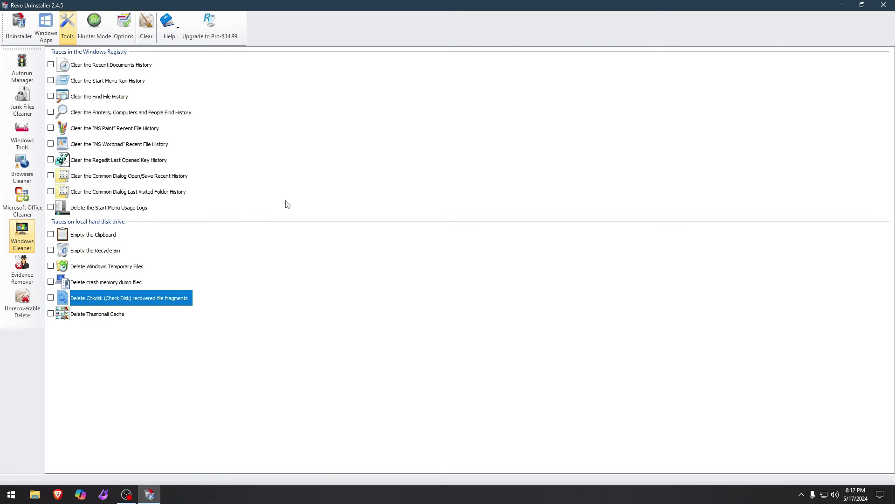
left_click(23, 268)
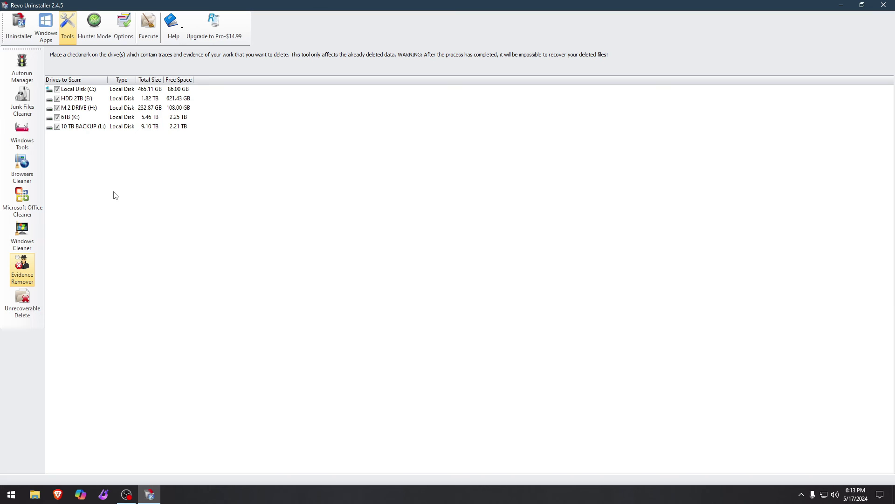
Switch to the Unrecoverable Delete tool to show its empty list of files.
left_click(22, 303)
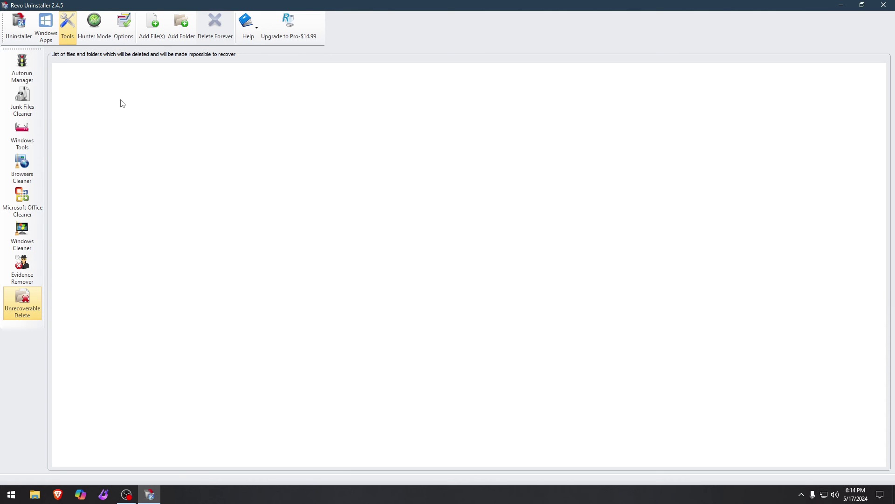
Start Hunter Mode and sweep the crosshair target over desktop icons, identifying rekordbox.
left_click(93, 38)
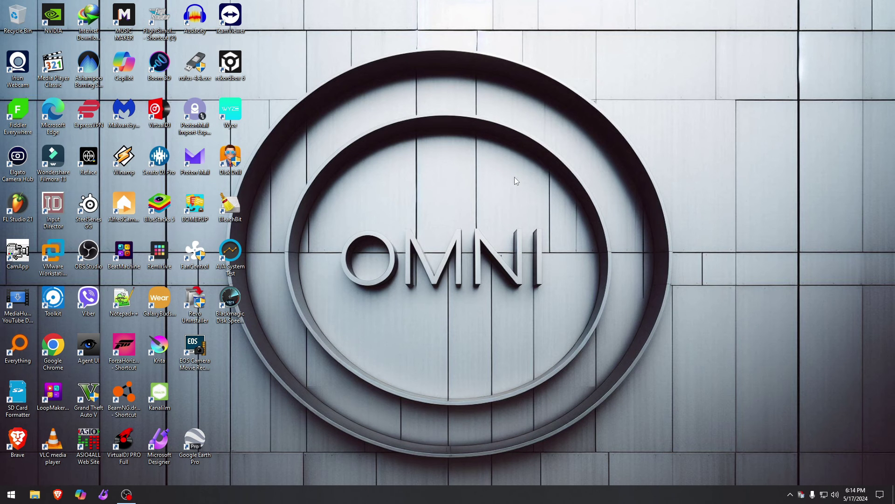
left_click_drag(649, 123, 575, 61)
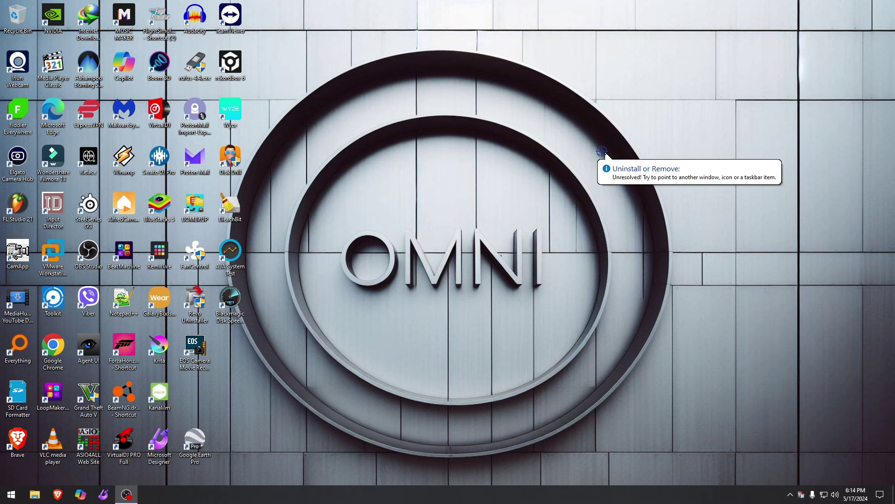
left_click_drag(601, 149, 461, 189)
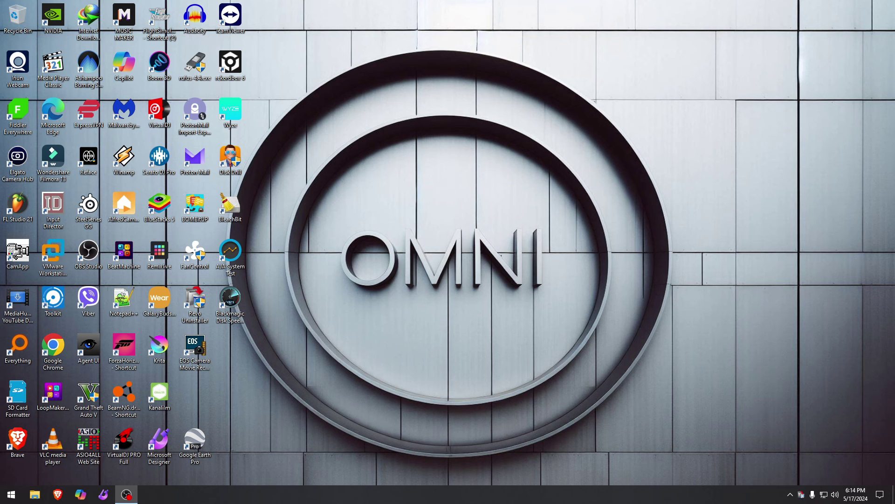
left_click_drag(280, 156, 329, 112)
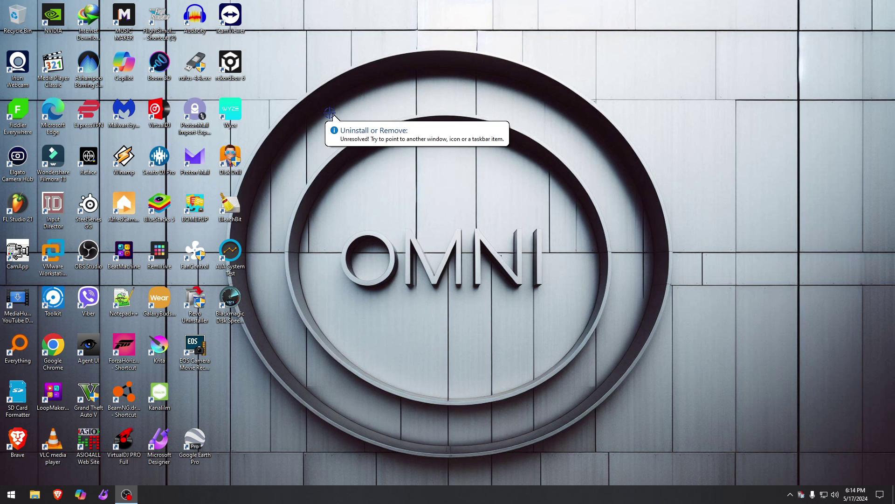
left_click_drag(329, 112, 230, 62)
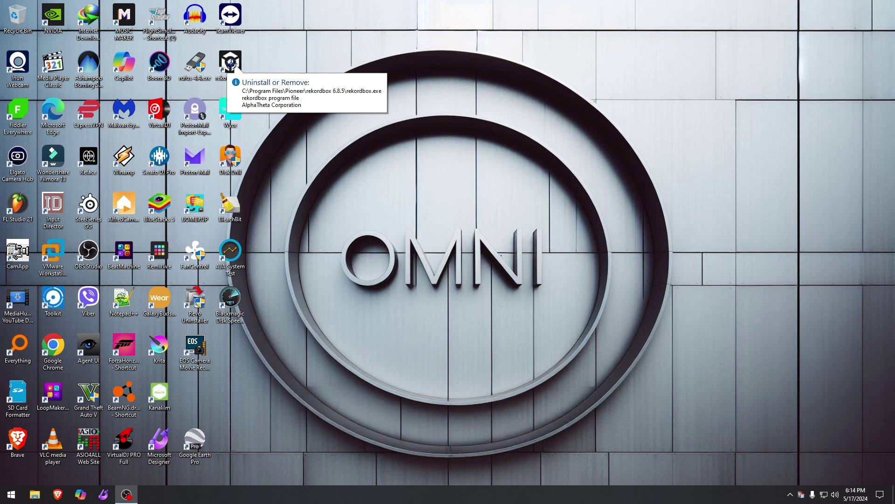
left_click_drag(230, 61, 296, 78)
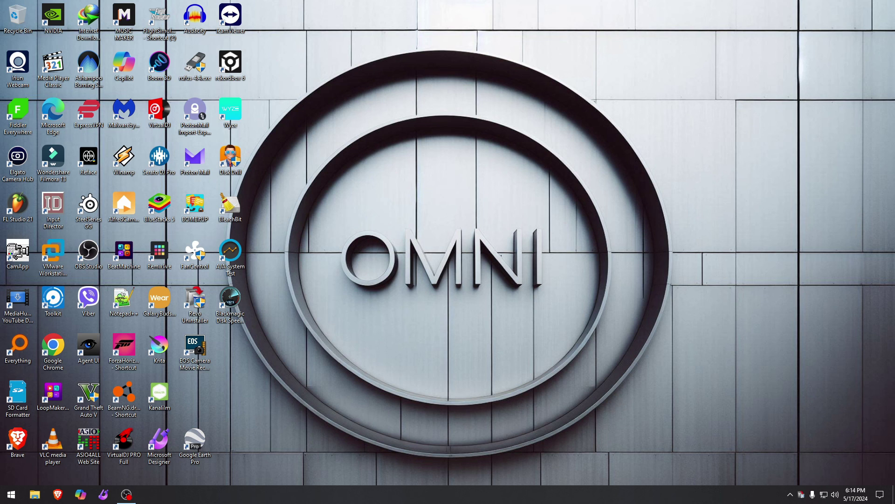
Restore Revo's main window from the tray overflow and select BleachBit in the program list.
left_click(801, 494)
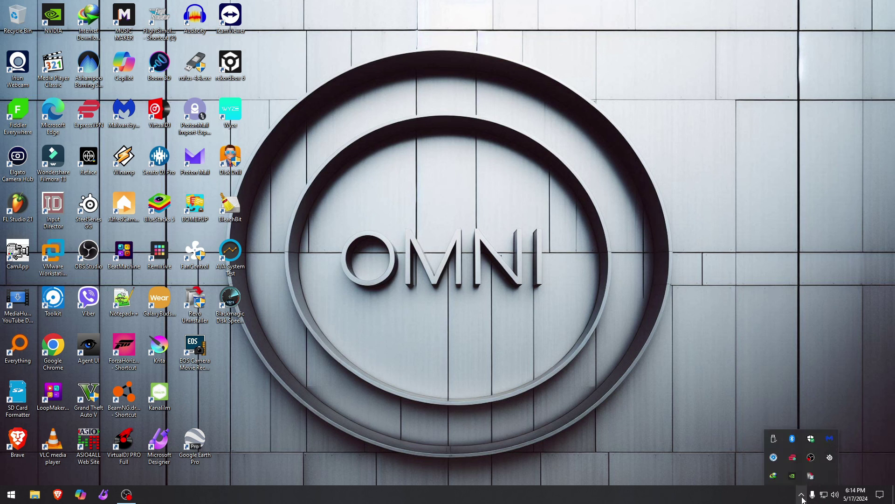
left_click(810, 476)
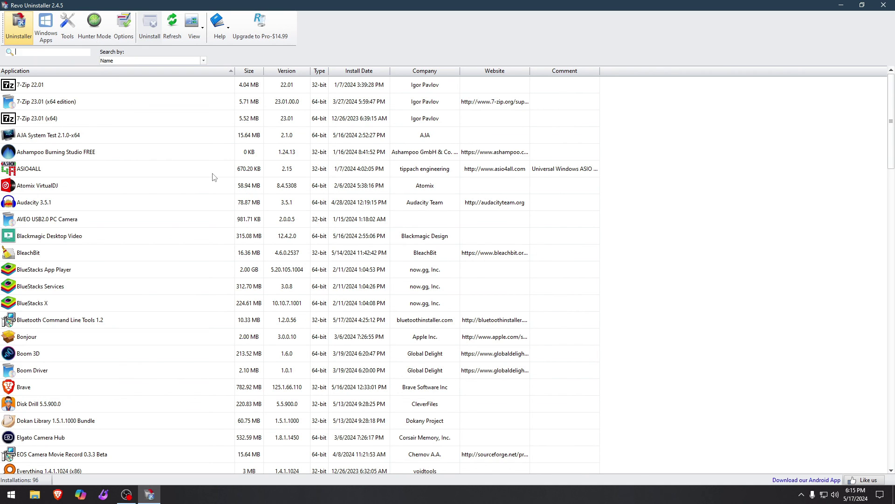
left_click(166, 252)
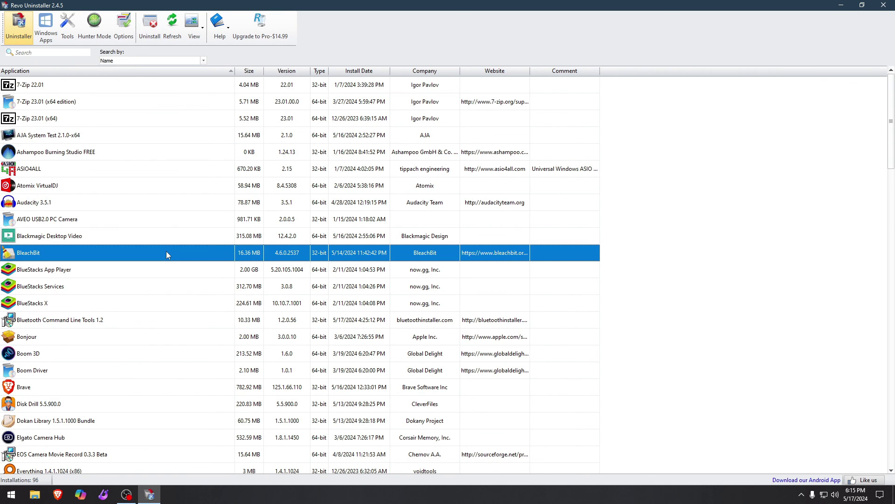